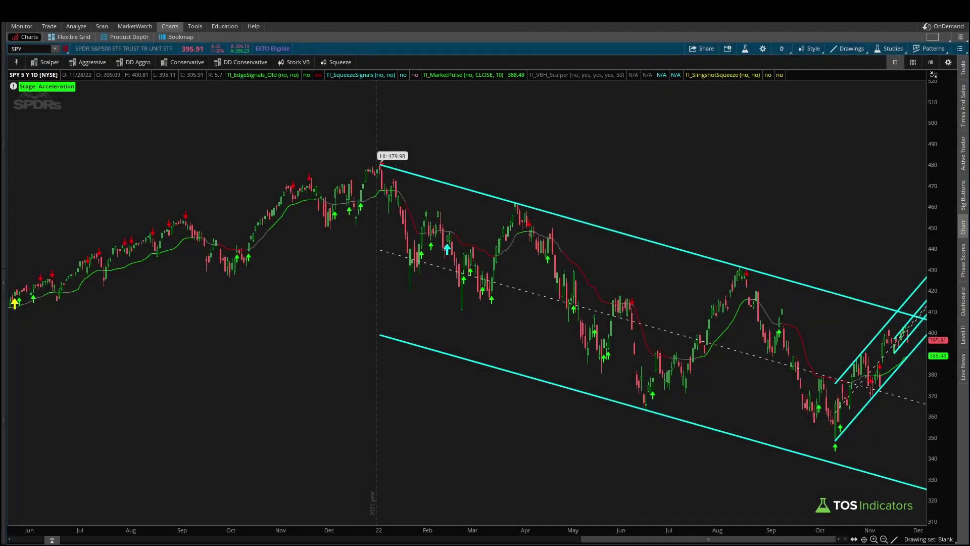
Step: Bring up the paused price channel video and annotate it with "5m, 1h, D" plus arrows to the upper channel line and the symbol
drag(0, 109, 244, 65)
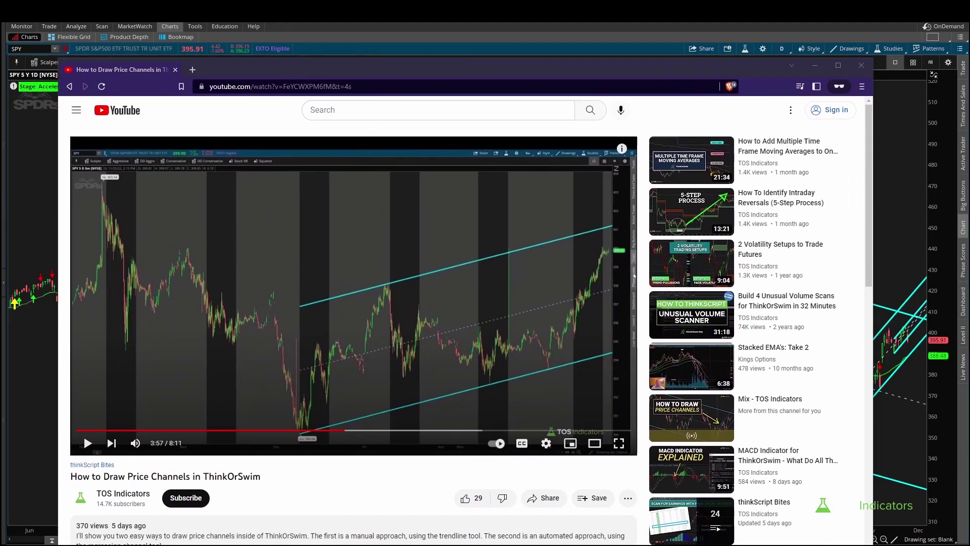
drag(140, 525, 105, 534)
drag(536, 163, 538, 161)
drag(433, 207, 462, 247)
mouse_move(261, 220)
mouse_down()
mouse_move(267, 237)
mouse_move(271, 217)
mouse_move(298, 223)
mouse_move(304, 235)
mouse_up()
drag(315, 230, 317, 239)
mouse_move(335, 202)
mouse_down()
mouse_move(337, 216)
mouse_move(376, 222)
mouse_up()
drag(385, 188, 386, 207)
mouse_move(386, 189)
mouse_down()
mouse_move(403, 191)
mouse_move(390, 207)
mouse_up()
mouse_move(233, 230)
mouse_down()
mouse_move(150, 202)
mouse_move(94, 158)
mouse_move(102, 171)
mouse_up()
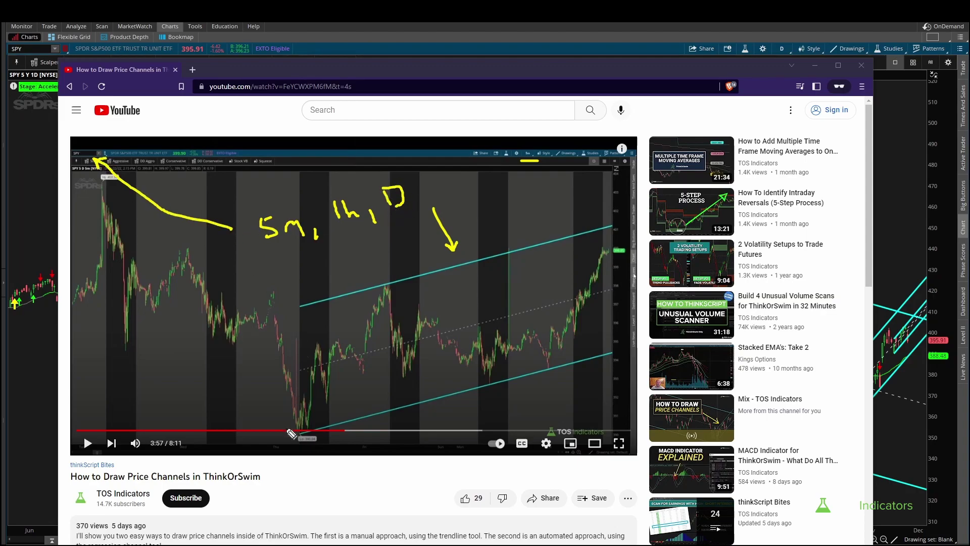
Step: Mark the channel's starting low and the final rally on the video frame, clear the marks, and return to the SPY chart
mouse_move(319, 429)
mouse_down()
mouse_move(289, 430)
mouse_move(316, 445)
mouse_move(322, 426)
mouse_up()
drag(361, 398, 323, 424)
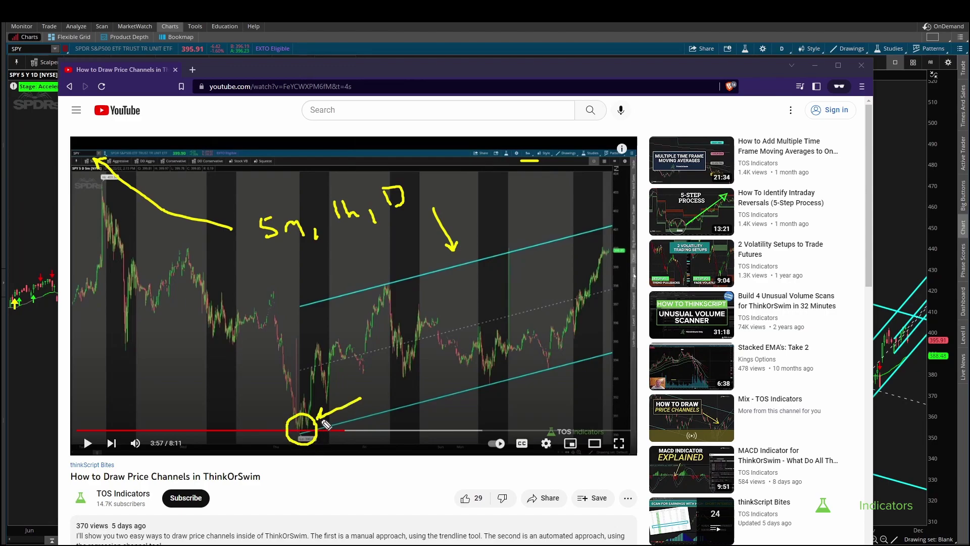
mouse_move(541, 369)
mouse_down()
mouse_move(592, 280)
mouse_move(605, 290)
mouse_up()
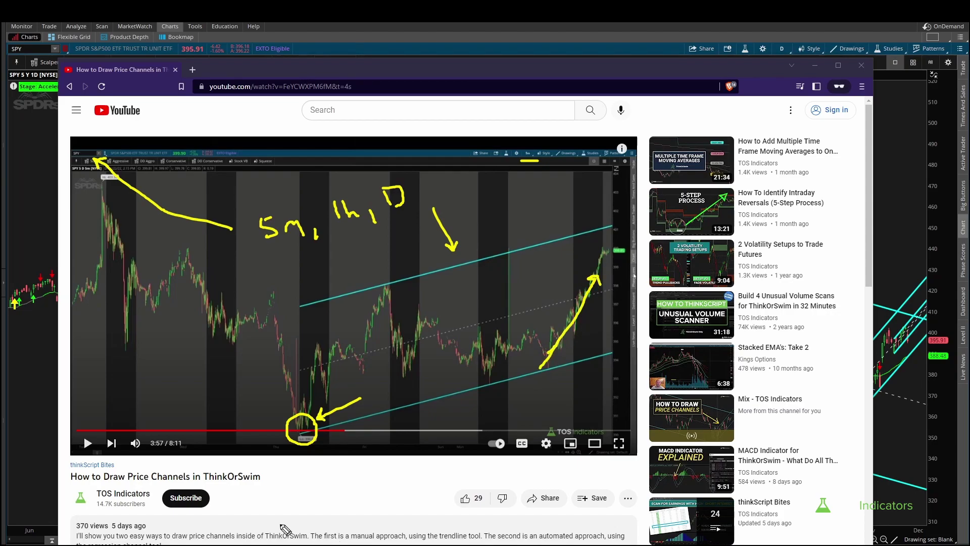
drag(104, 532, 132, 531)
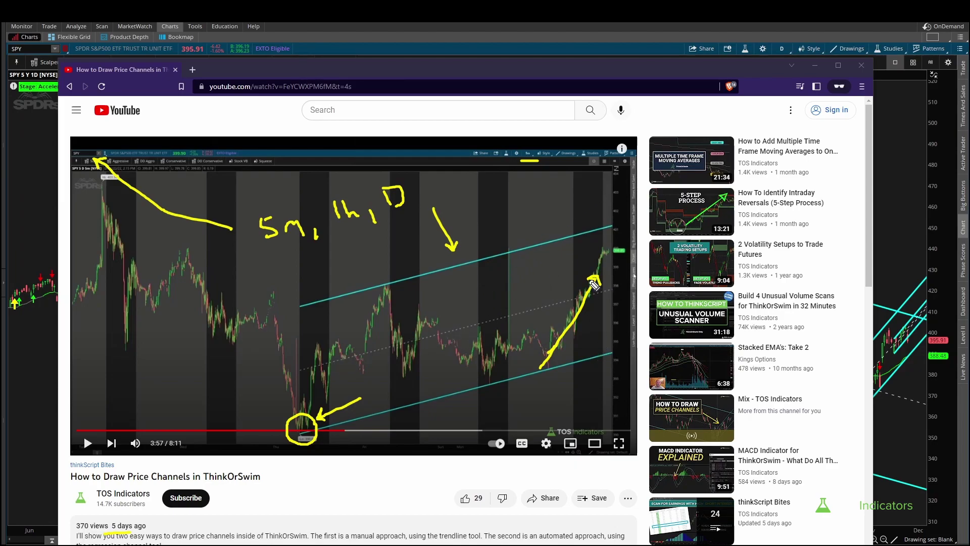
key(ctrl+shift+7)
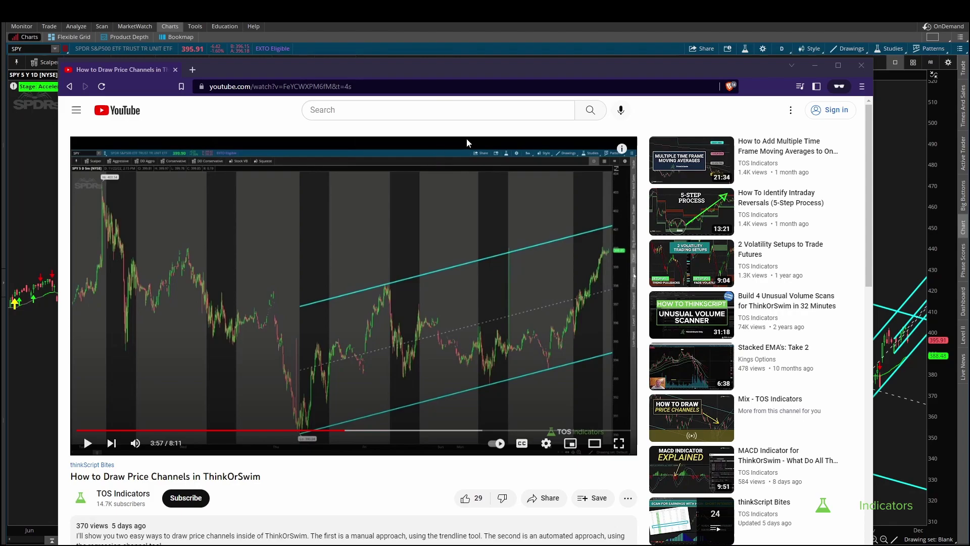
click(425, 26)
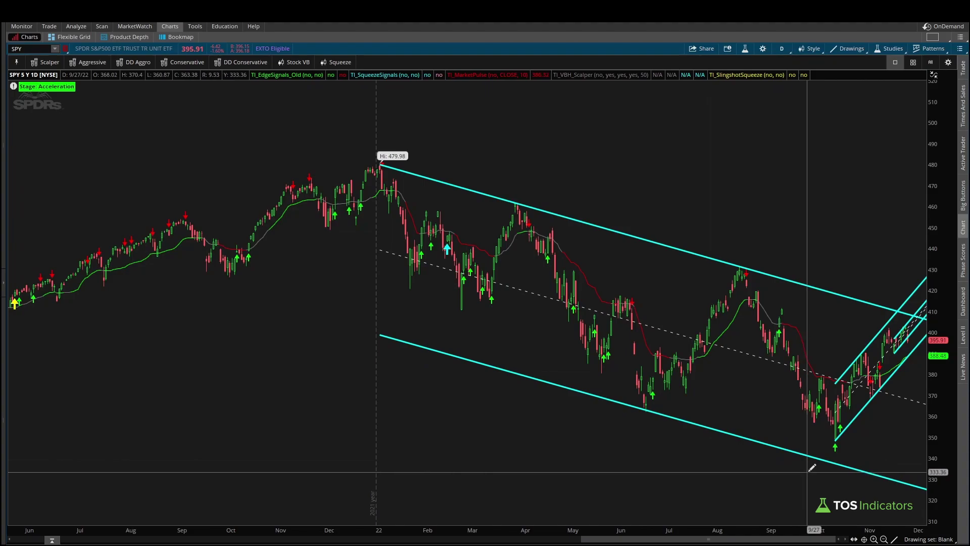
Step: Set the SPY chart to 10 days with 5-minute aggregation, showing the full range
click(782, 48)
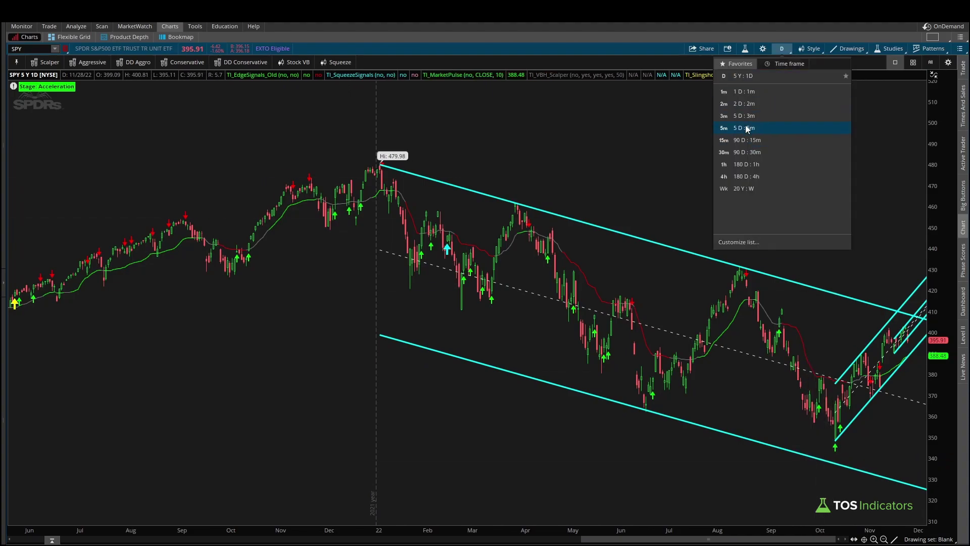
click(745, 128)
click(782, 49)
click(788, 64)
click(809, 120)
click(803, 150)
click(800, 238)
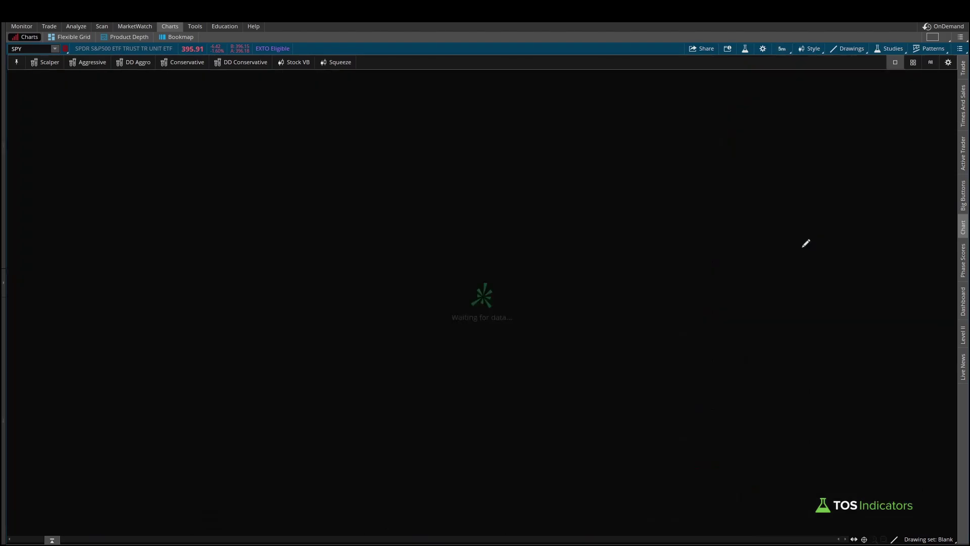
click(884, 539)
click(884, 539)
click(883, 539)
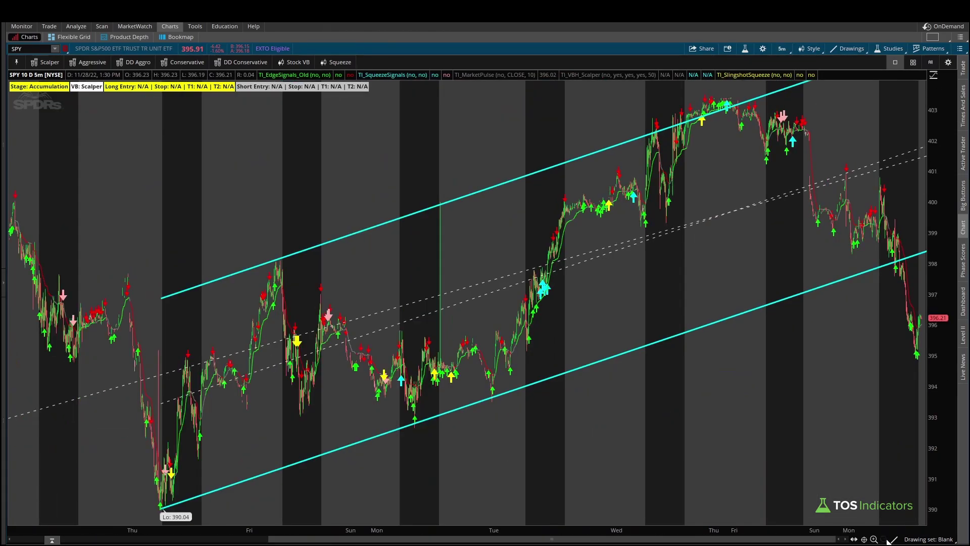
Step: Trace the decline from the upper channel line to the lower one on the 5-minute chart, clearing the mark
key(alt)
mouse_move(710, 116)
mouse_down()
mouse_move(788, 158)
mouse_move(884, 262)
mouse_move(885, 250)
mouse_up()
key(Escape)
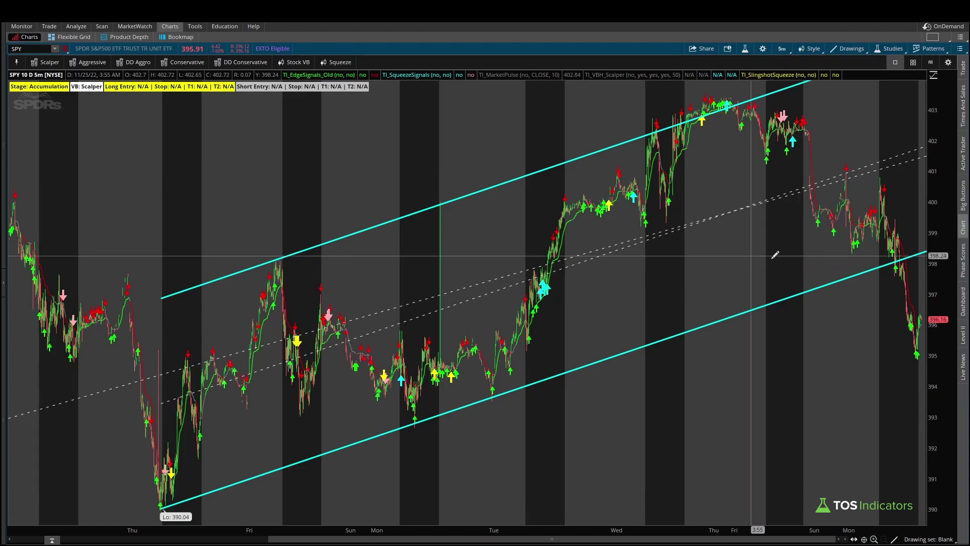
Step: Mark the candles at the lower channel line, clear that mark, and draw an arrow following the sell-off below the channel
scroll(756, 257, up, 5)
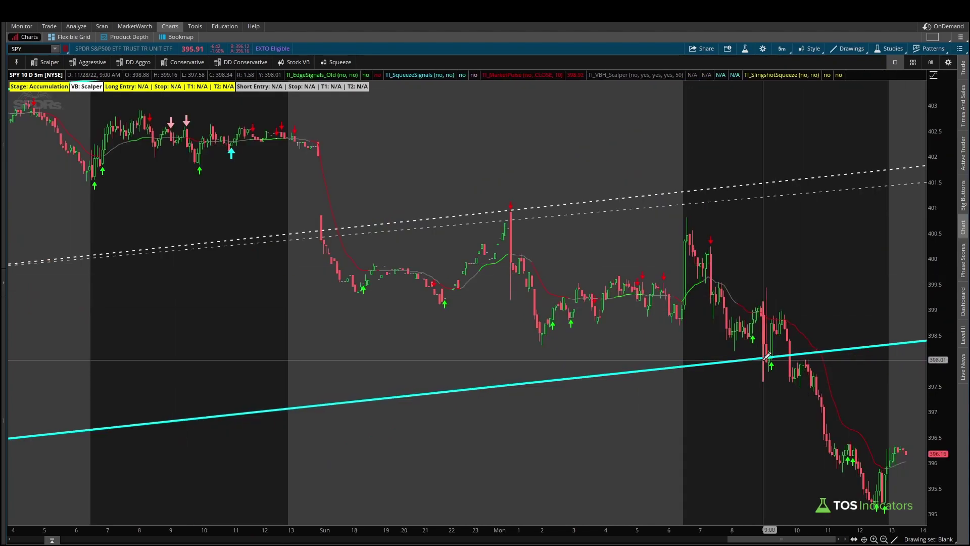
mouse_move(752, 309)
mouse_down()
mouse_move(779, 356)
mouse_move(786, 325)
mouse_up()
key(e)
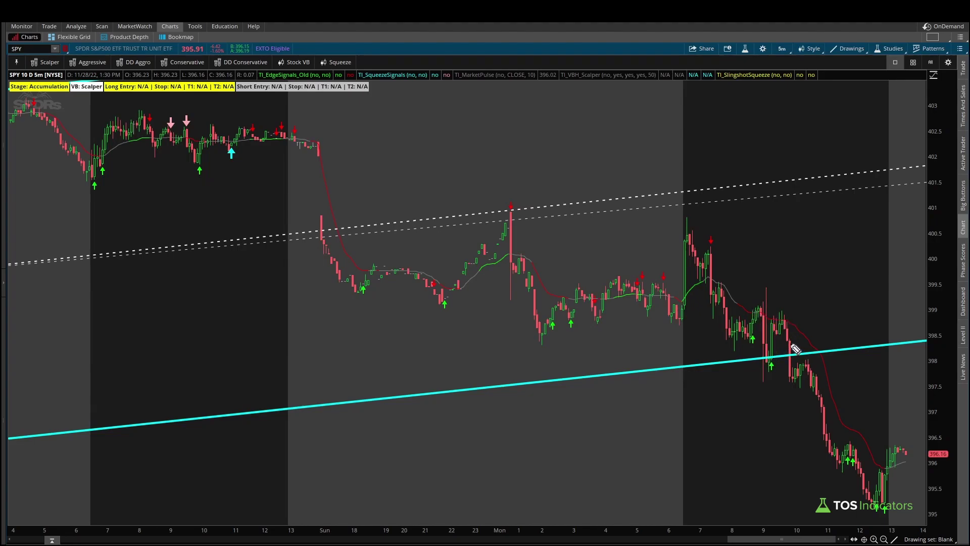
mouse_move(783, 319)
mouse_down()
mouse_move(799, 385)
mouse_move(814, 388)
mouse_move(865, 492)
mouse_move(859, 486)
mouse_move(870, 483)
mouse_up()
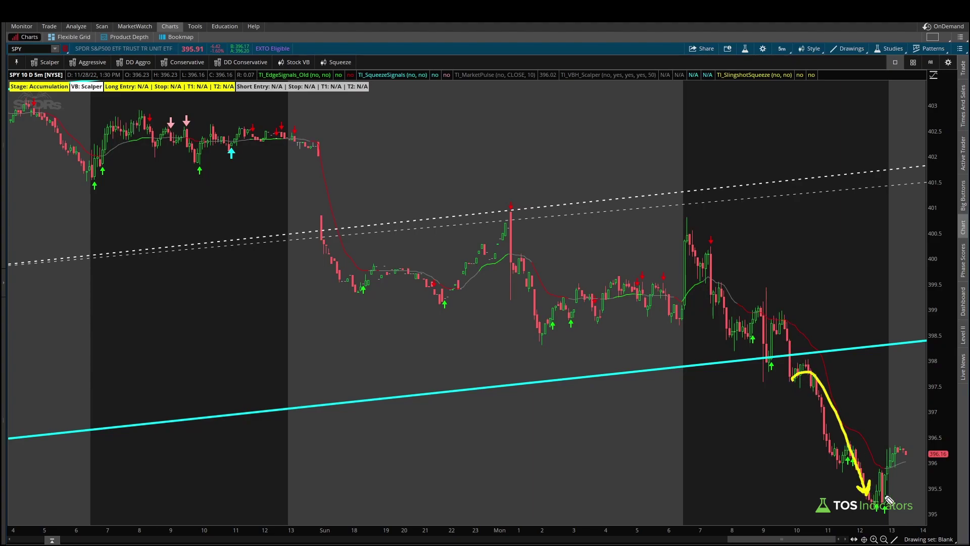
click(883, 539)
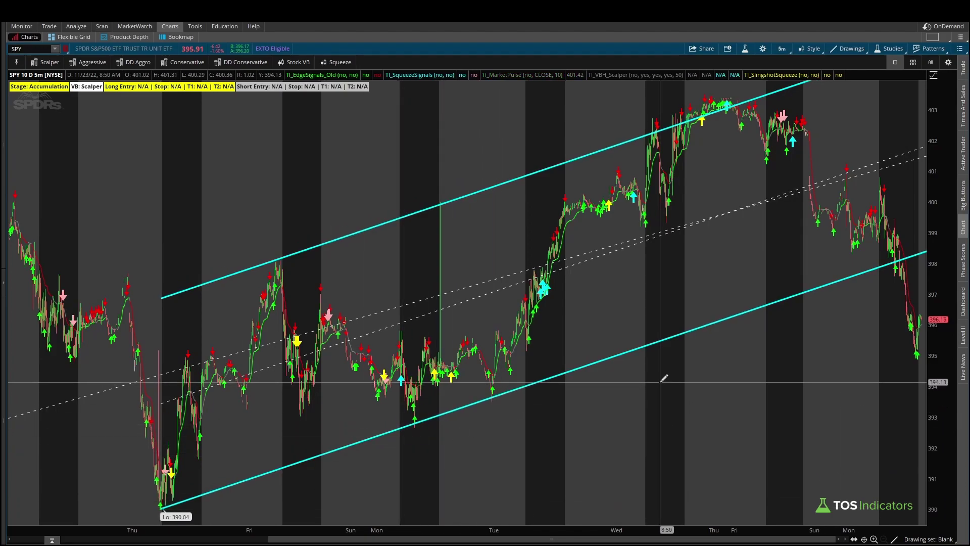
Step: Switch the SPY chart to 180 D : 1h and temporarily mark a horizontal support level at about 390 meeting the lower channel line
click(782, 50)
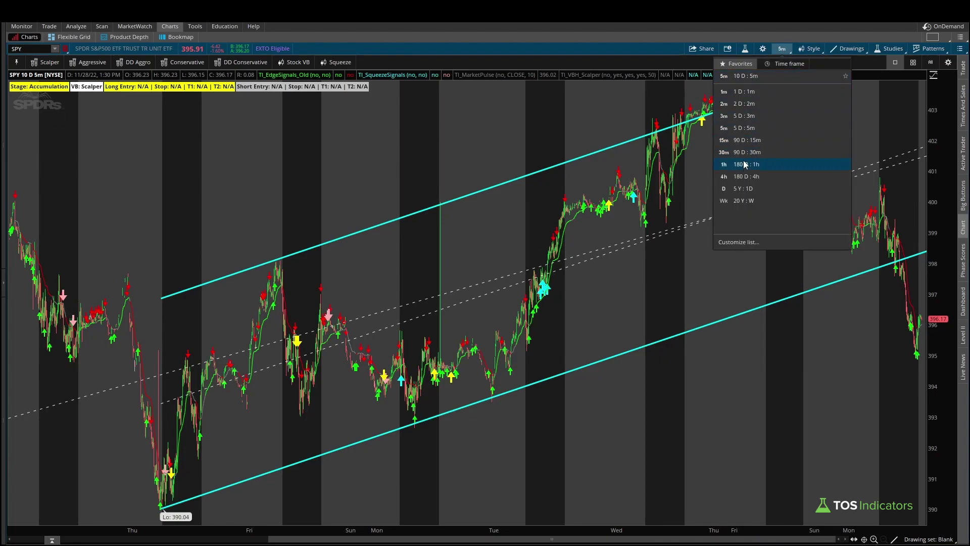
click(750, 165)
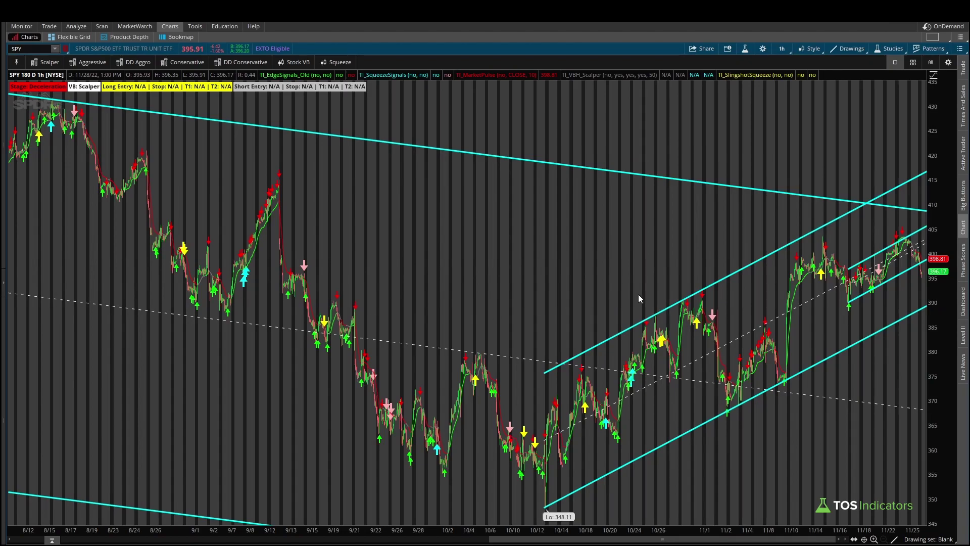
drag(663, 301, 931, 310)
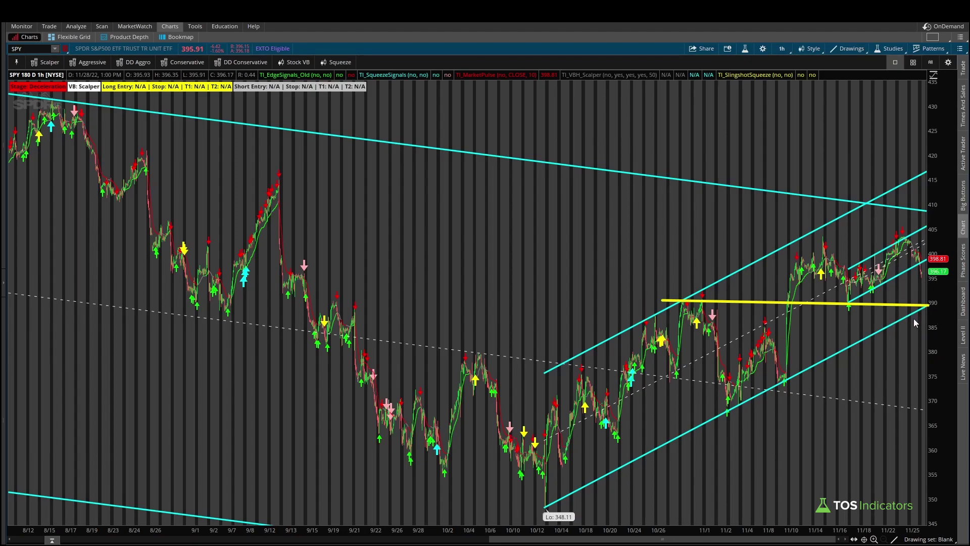
key(Escape)
scroll(722, 358, up, 5)
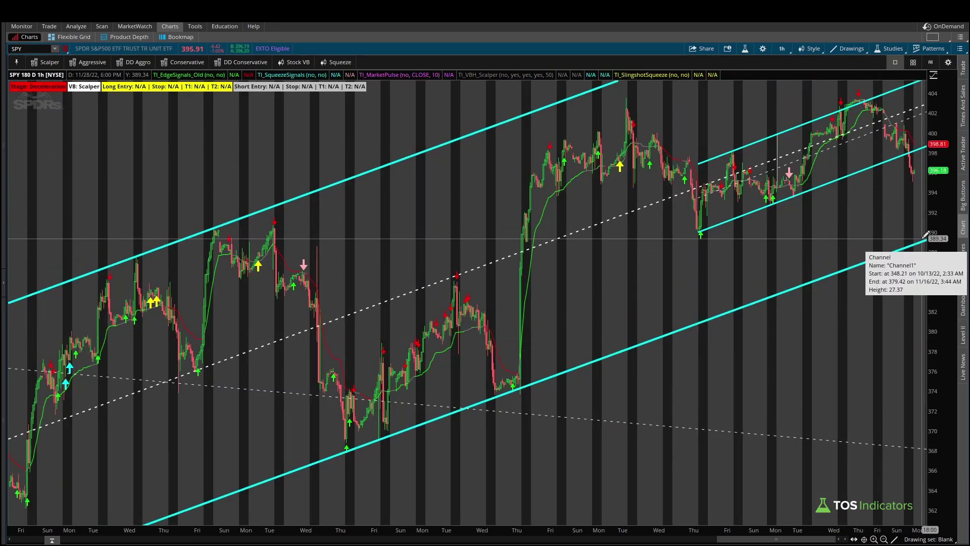
Step: Switch the SPY chart to 5 Y : 1D, focused on the 2022 price channels
click(782, 49)
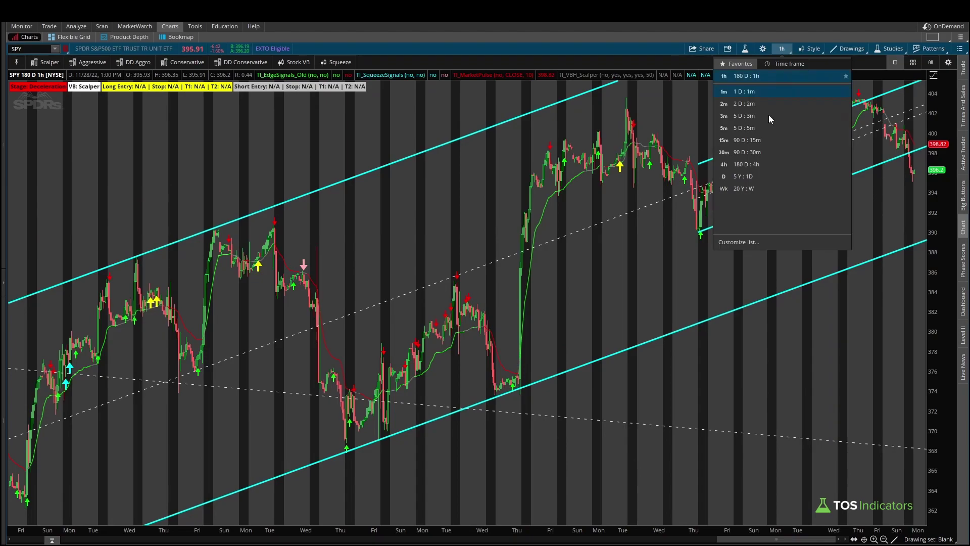
click(733, 178)
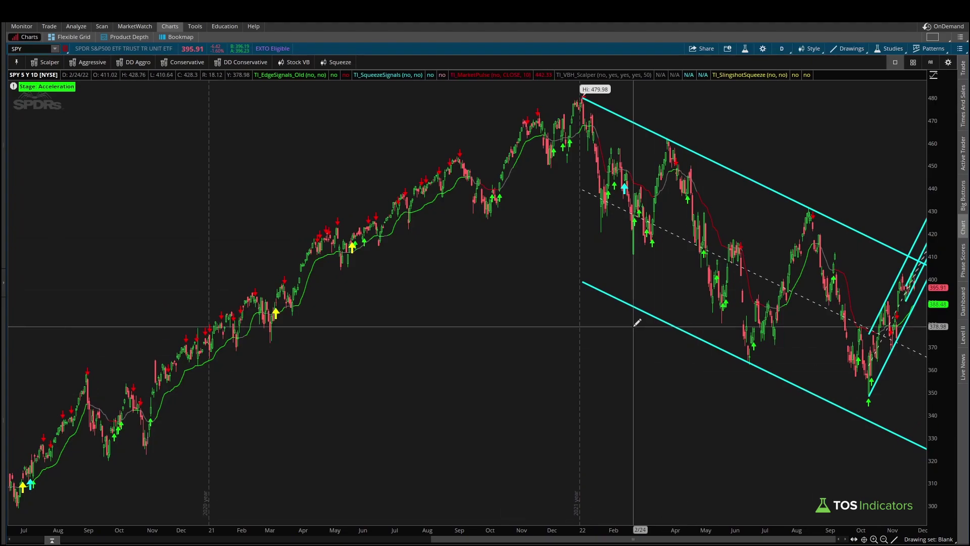
scroll(855, 322, up, 5)
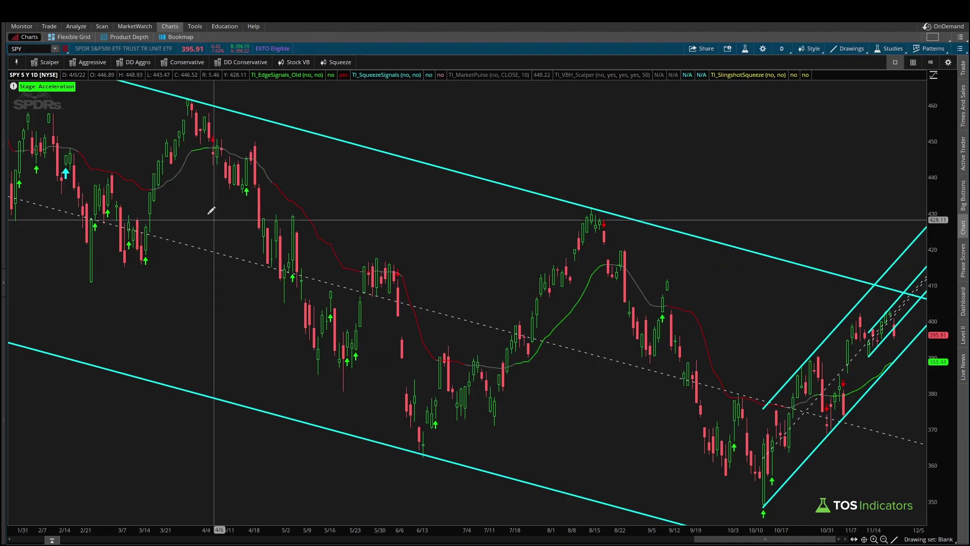
Step: Underline the Acceleration stage label and outline the range between the lower rising channel line and the upper falling one, clearing the marks
drag(19, 94, 74, 93)
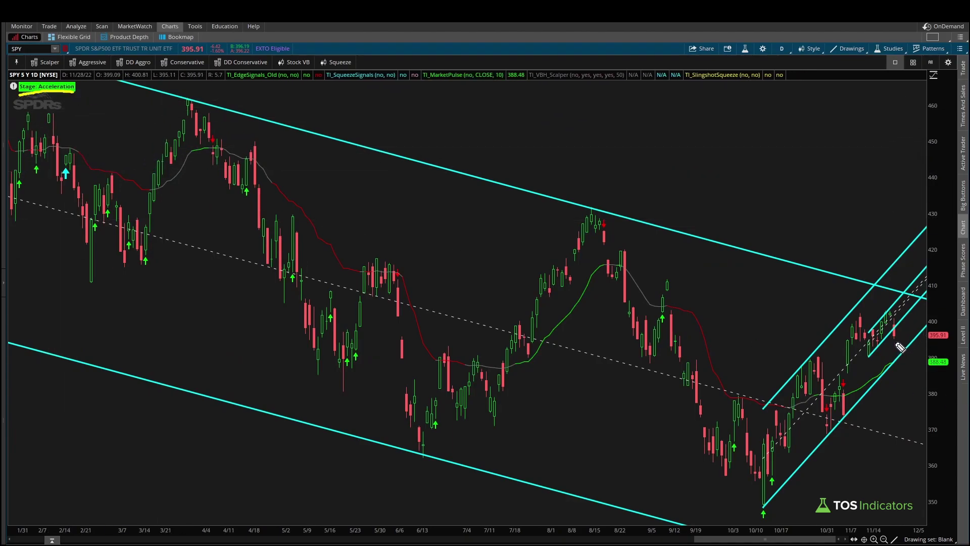
mouse_move(900, 345)
mouse_down()
mouse_move(897, 365)
mouse_move(903, 357)
mouse_up()
mouse_move(900, 359)
mouse_down()
mouse_move(908, 298)
mouse_move(916, 303)
mouse_up()
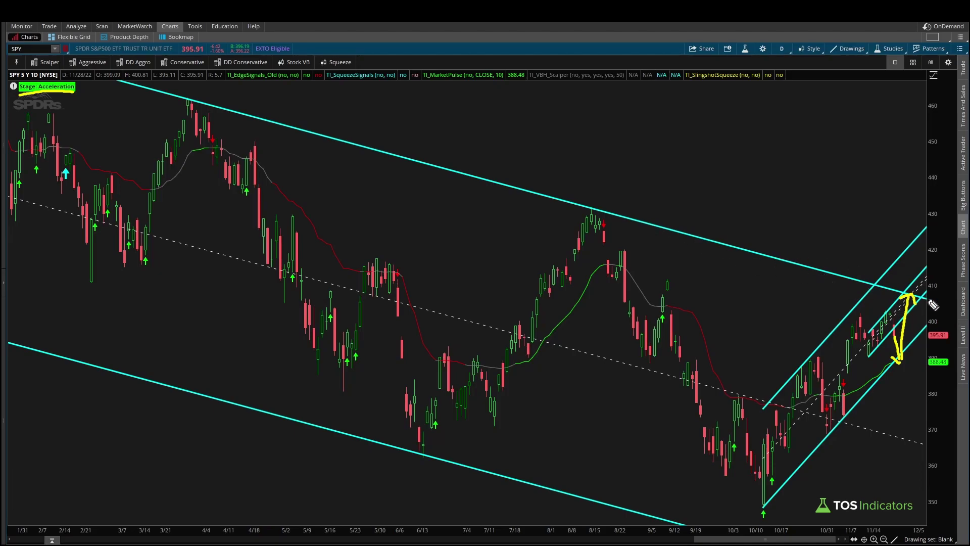
drag(846, 285, 922, 285)
mouse_move(842, 284)
mouse_down()
mouse_move(830, 303)
mouse_move(862, 360)
mouse_up()
drag(814, 331, 828, 330)
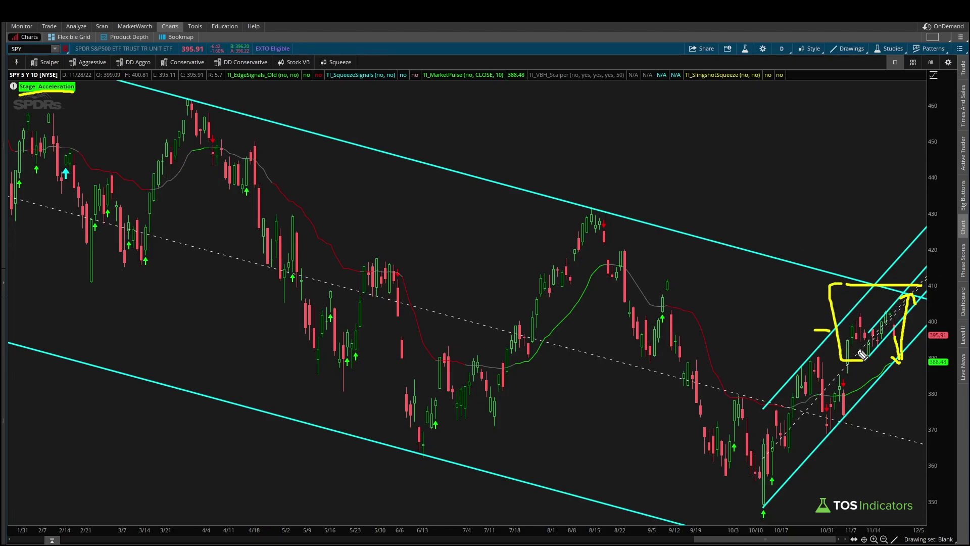
key(e)
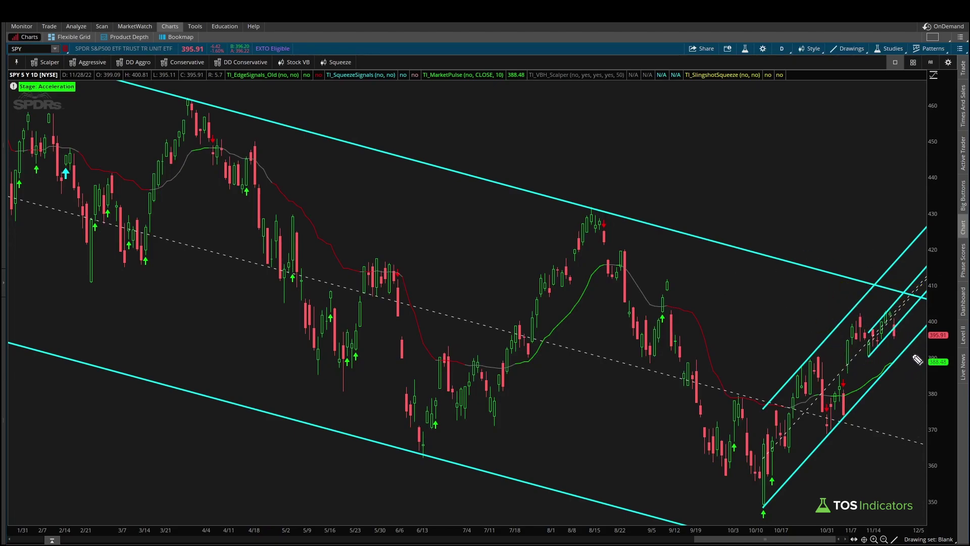
Step: Draw a bounce arrow from the moving average, clear it, and bracket the lower range between about 390 and 367, clearing it too
mouse_move(890, 362)
mouse_down()
mouse_move(908, 362)
mouse_move(909, 299)
mouse_move(915, 306)
mouse_up()
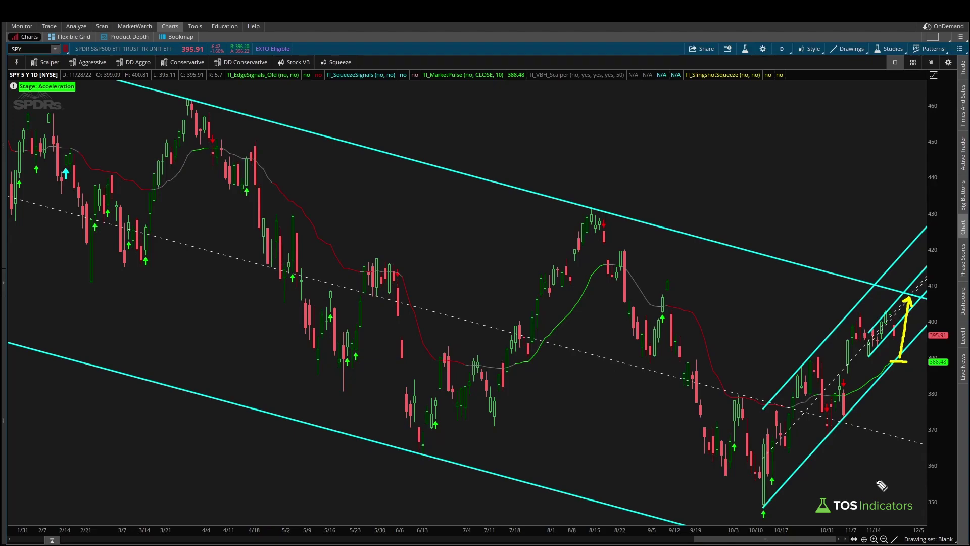
key(e)
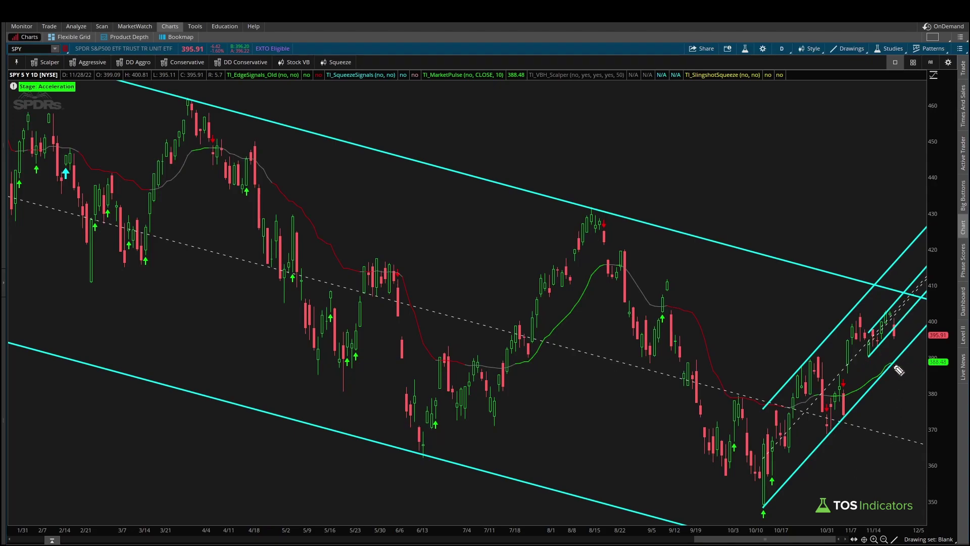
drag(888, 362, 878, 362)
drag(812, 436, 939, 442)
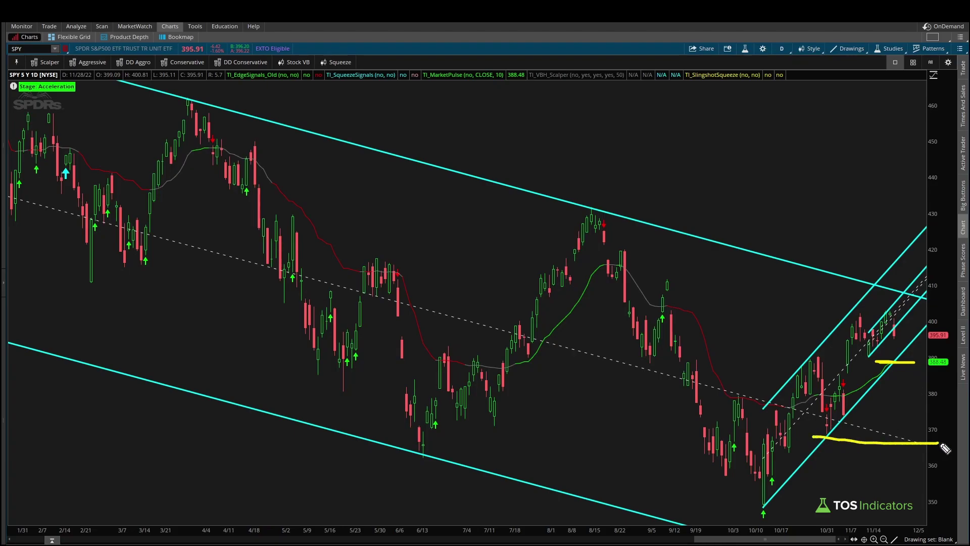
mouse_move(868, 357)
mouse_down()
mouse_move(822, 452)
mouse_move(859, 447)
mouse_up()
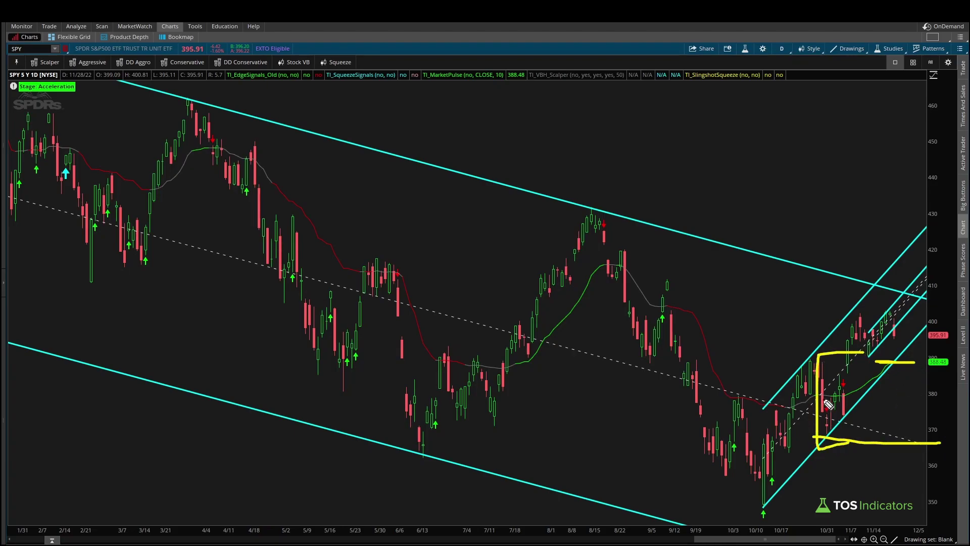
key(e)
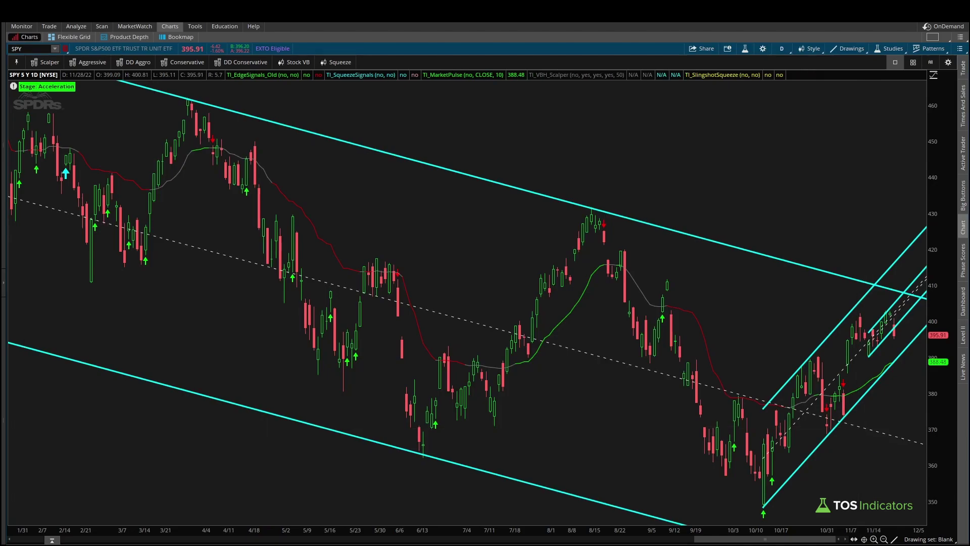
Step: Switch the chart to the 1 D : 1m time frame and load the /ES symbol
click(884, 540)
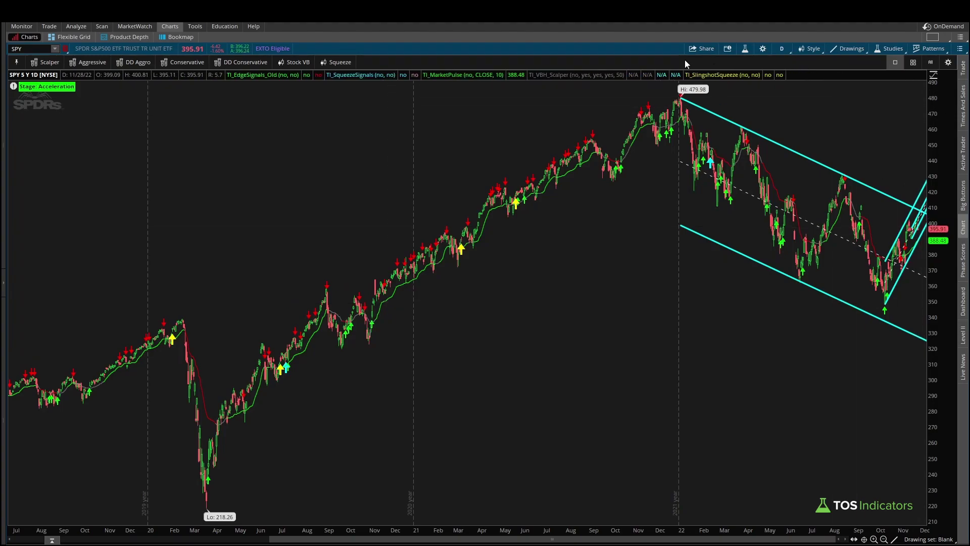
click(783, 48)
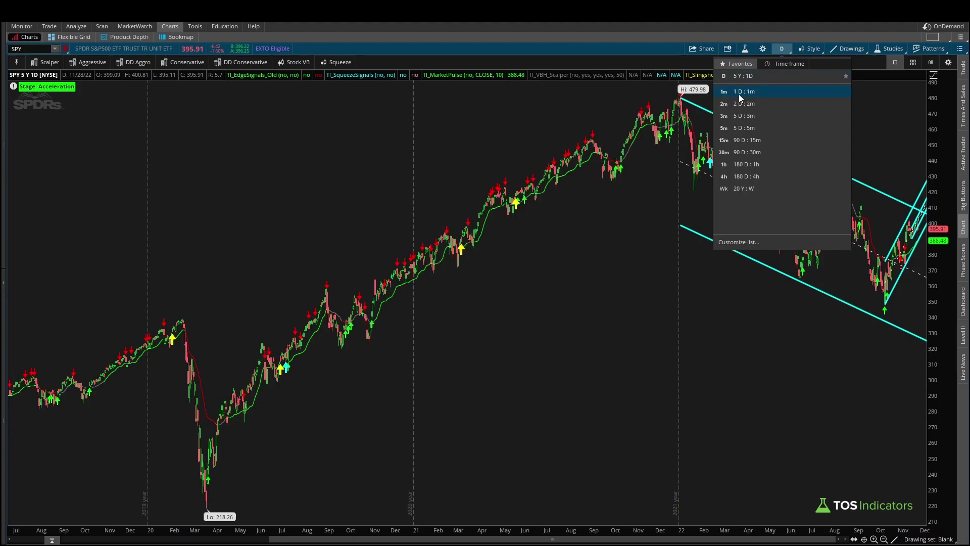
click(739, 94)
text(/ES)
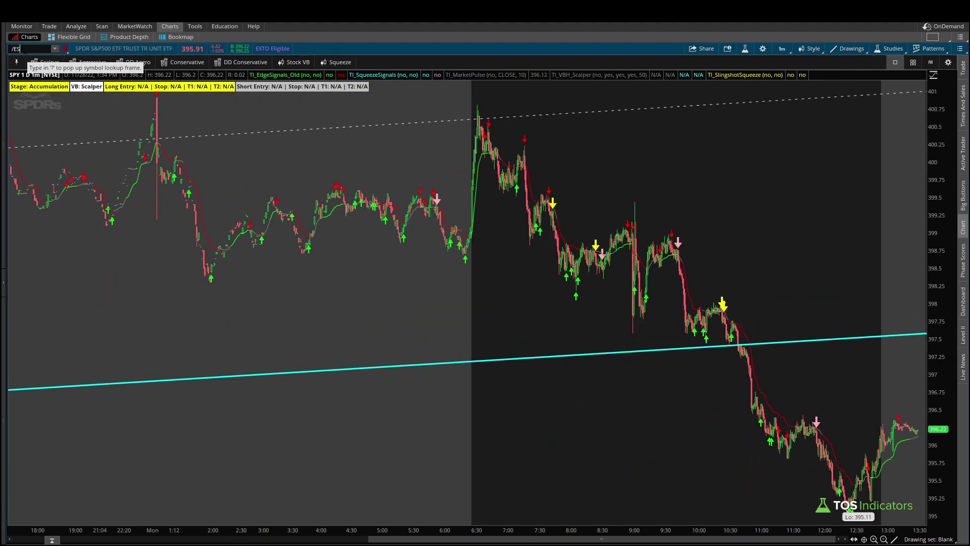
key(Return)
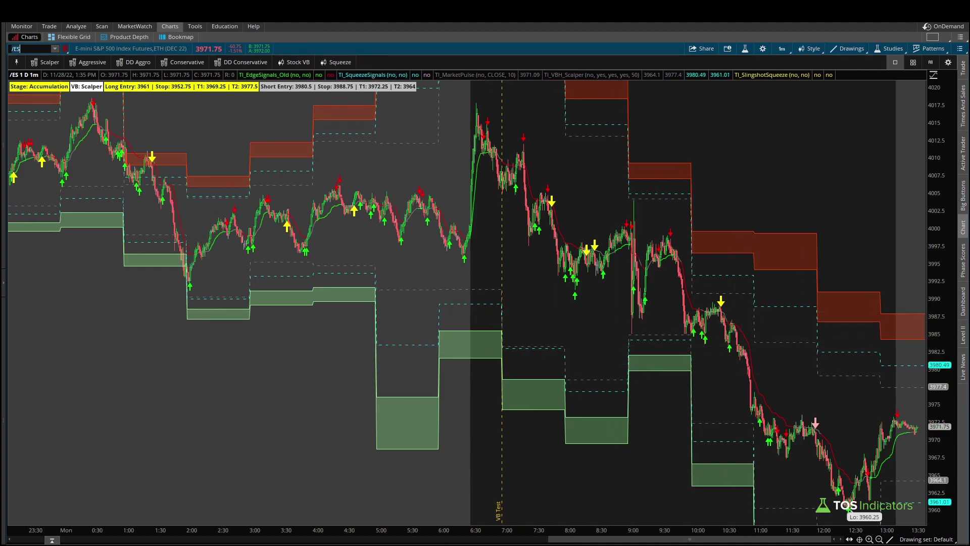
Step: Trace the day's price path on the /ES 1-minute chart with a freehand arrow from the opening high through the late rebound
mouse_move(489, 173)
mouse_down()
mouse_move(657, 250)
mouse_move(797, 433)
mouse_move(869, 453)
mouse_move(874, 434)
mouse_up()
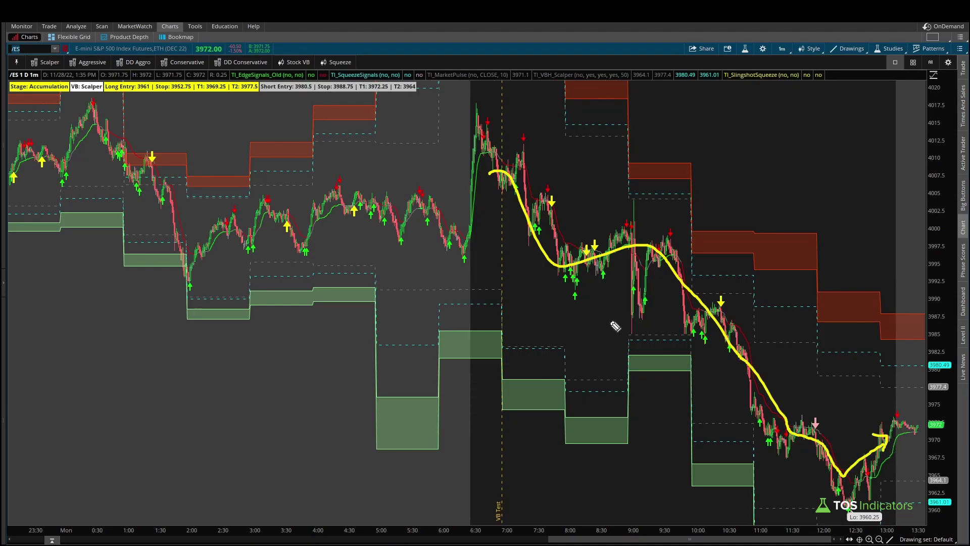
Step: Mark the downward and upward spikes near 9:00 on the /ES chart with two arrows and clear all the marks
mouse_move(625, 261)
mouse_down()
mouse_move(635, 324)
mouse_move(639, 201)
mouse_move(643, 217)
mouse_up()
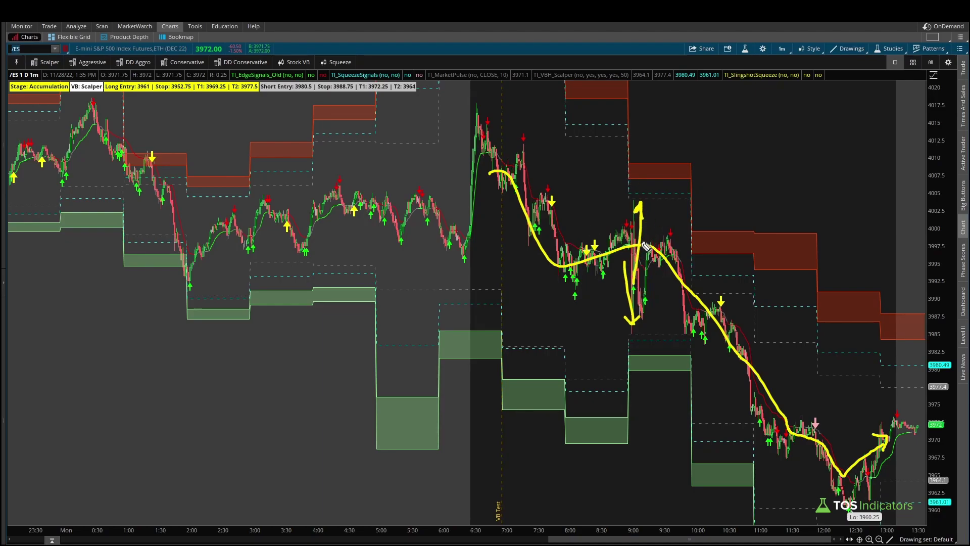
key(Escape)
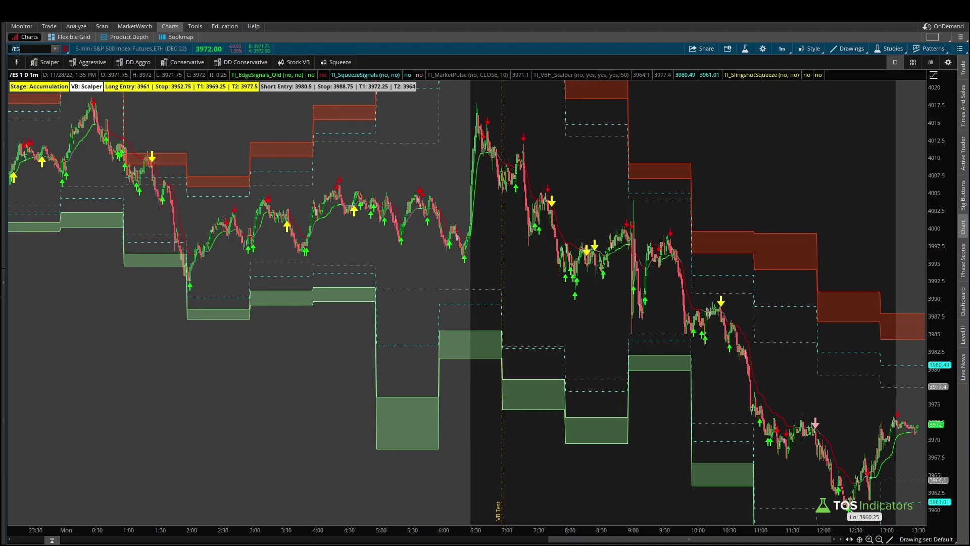
Step: Load the /GC symbol on the 1-minute chart and focus on the price action from about 4:00 to 9:45
text(C)
key(Return)
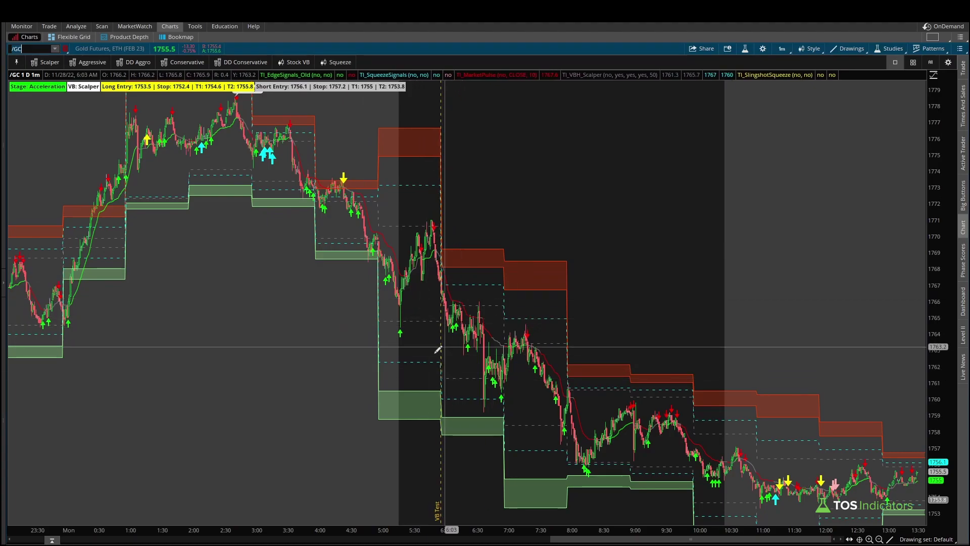
drag(304, 349, 683, 359)
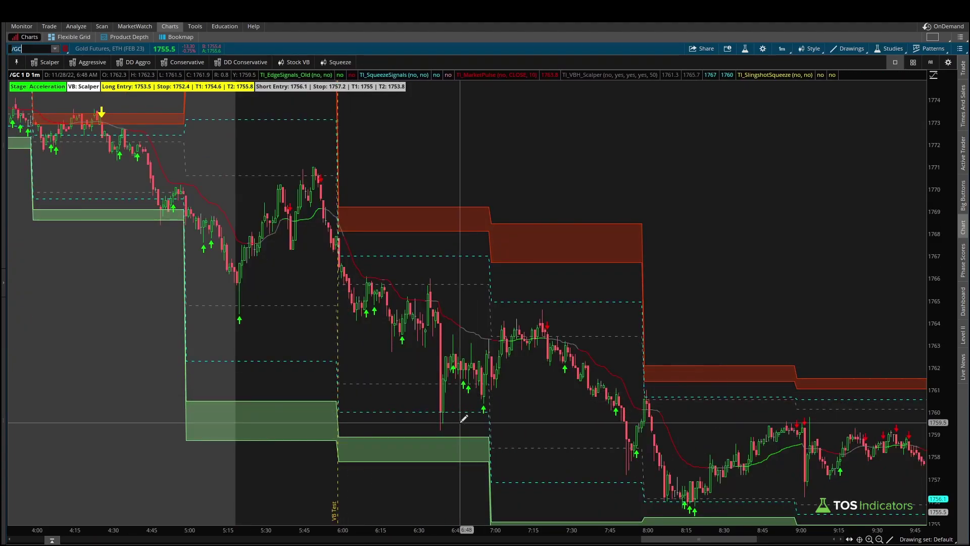
Step: Trace the drop and rebound around 6:45 with an arrow, bracket the lower green zone and point an arrow at the VB: Scalper label
mouse_move(423, 331)
mouse_down()
mouse_move(452, 410)
mouse_move(500, 349)
mouse_move(496, 362)
mouse_up()
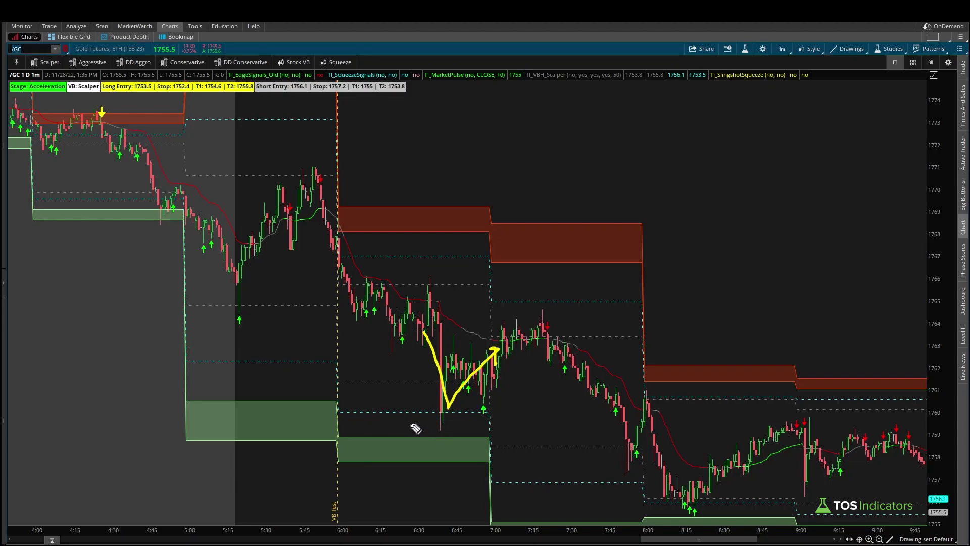
mouse_move(402, 410)
mouse_down()
mouse_move(387, 417)
mouse_move(396, 461)
mouse_up()
drag(80, 104, 67, 142)
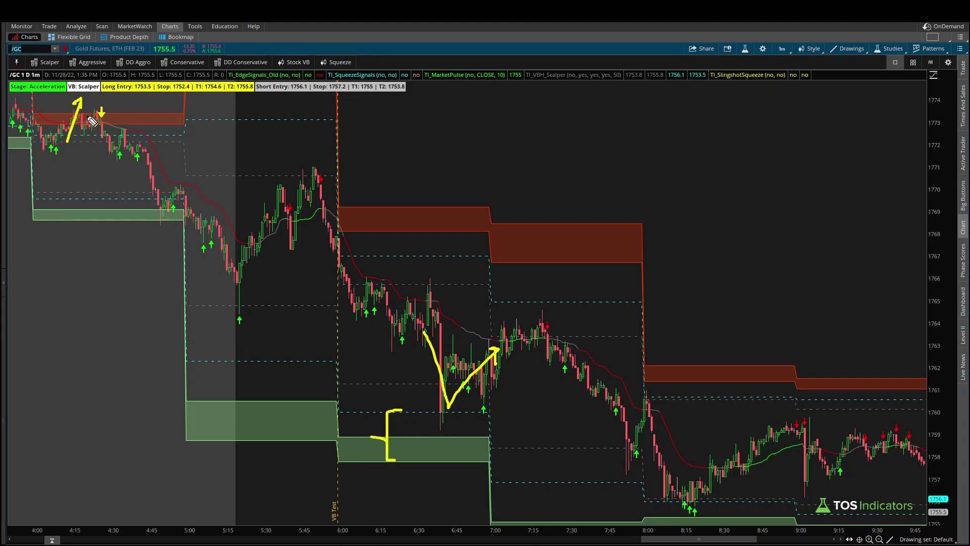
Step: Mark the lower green zone again and bracket the upper red zone of the 6:00 to 7:00 hour, clearing all the marks
drag(345, 436, 380, 416)
drag(432, 410, 432, 459)
mouse_move(424, 255)
mouse_down()
mouse_move(408, 196)
mouse_move(421, 193)
mouse_up()
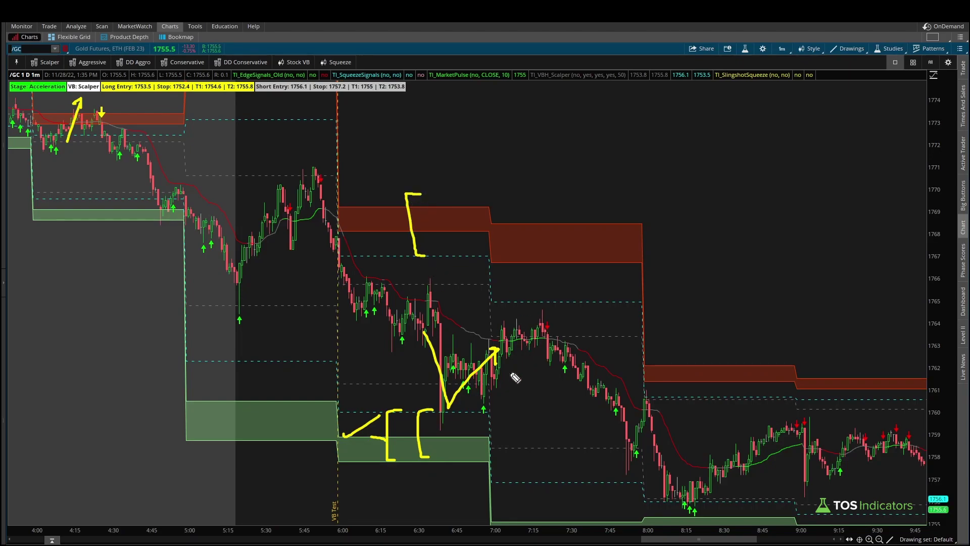
key(Escape)
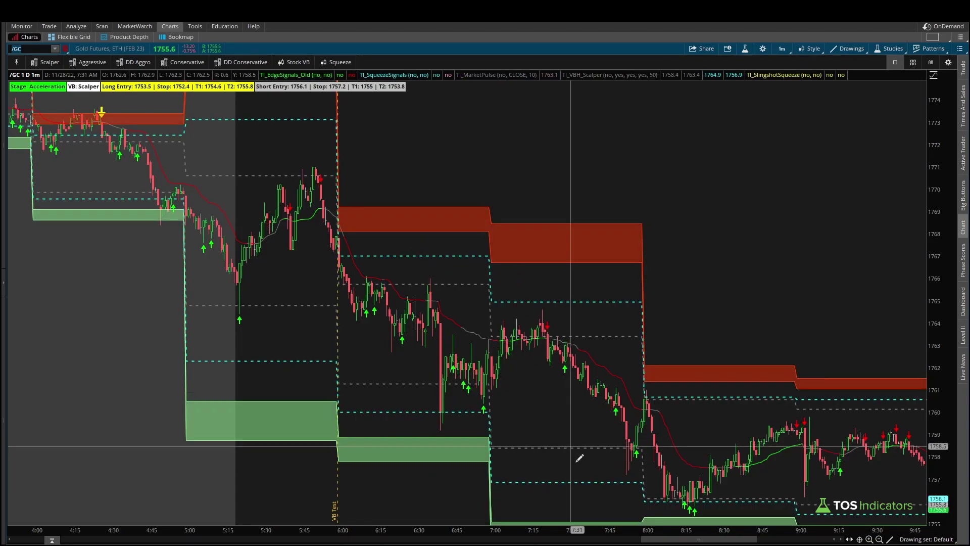
Step: Draw an arrow from the /GC high at 8:00 down to the lower dashed line and circle the three green arrows near 8:20
drag(531, 461, 852, 456)
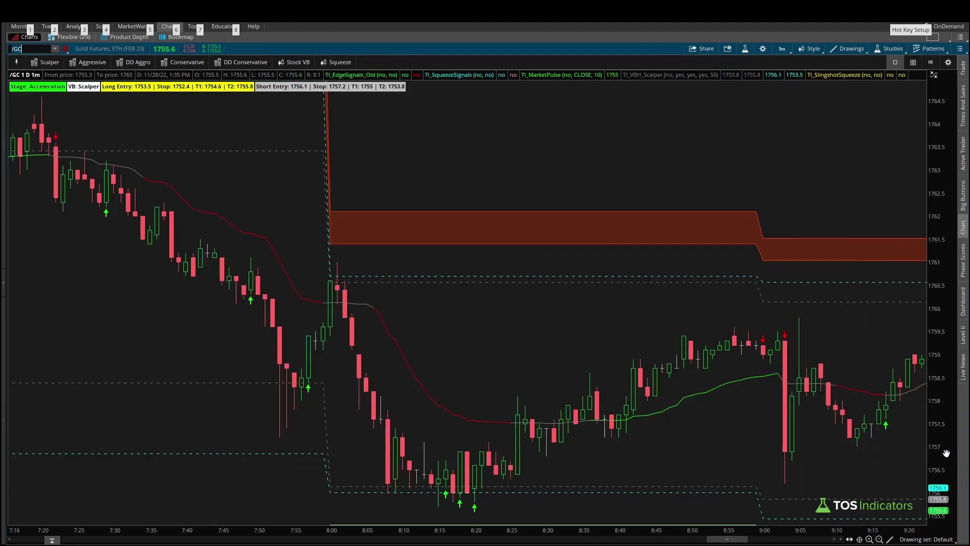
drag(947, 457, 947, 411)
key(Return)
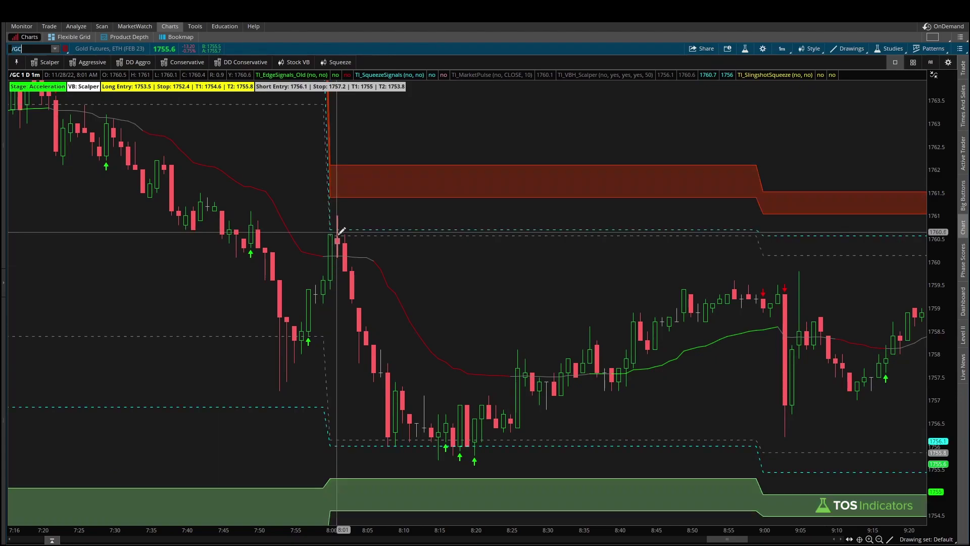
mouse_move(337, 236)
mouse_down()
mouse_move(386, 446)
mouse_move(403, 447)
mouse_move(329, 461)
mouse_up()
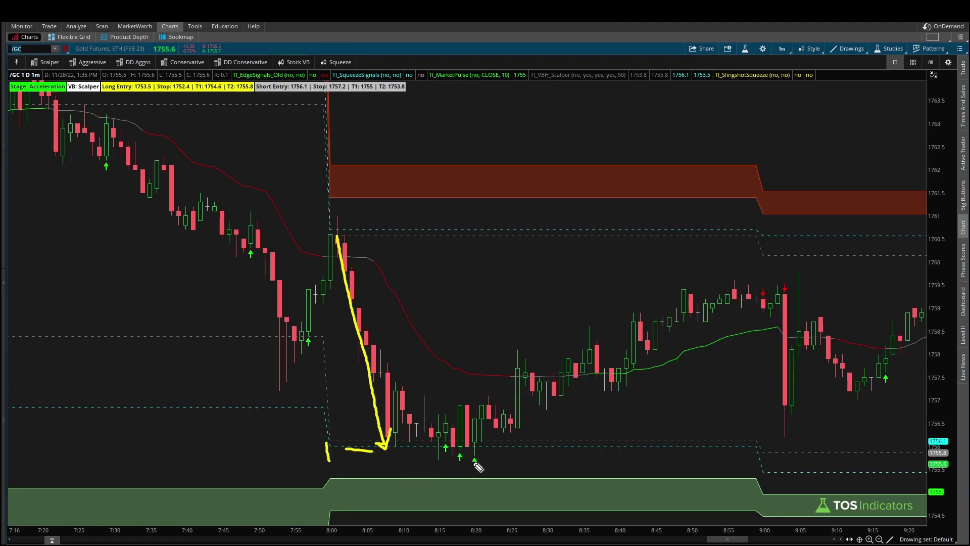
mouse_move(486, 451)
mouse_down()
mouse_move(434, 455)
mouse_move(479, 477)
mouse_move(489, 457)
mouse_up()
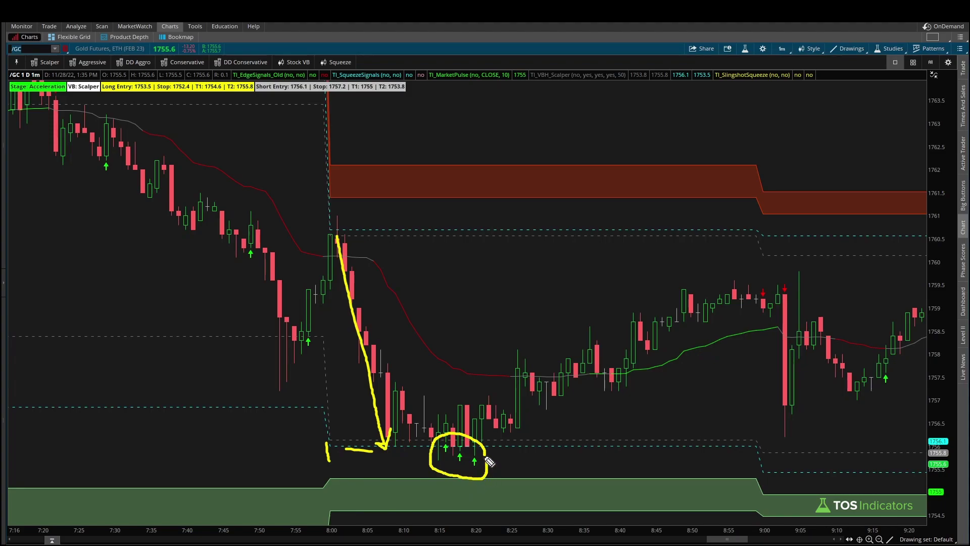
Step: Label the lower zone "2 o/s", bracket its height with the value 1.4, and clear all the marks
mouse_move(430, 482)
mouse_down()
mouse_move(440, 499)
mouse_move(486, 489)
mouse_move(501, 507)
mouse_up()
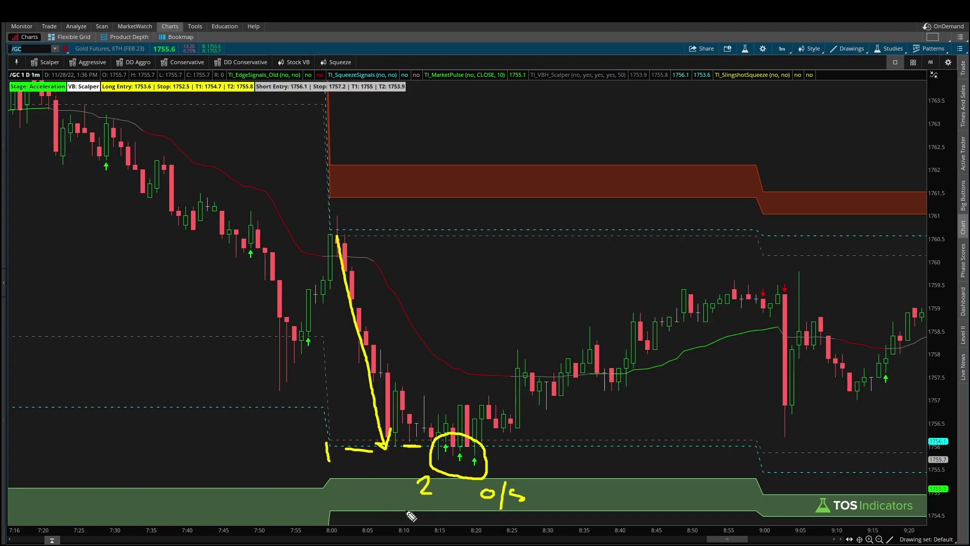
drag(411, 515, 405, 514)
mouse_move(388, 446)
mouse_down()
mouse_move(387, 506)
mouse_move(397, 511)
mouse_up()
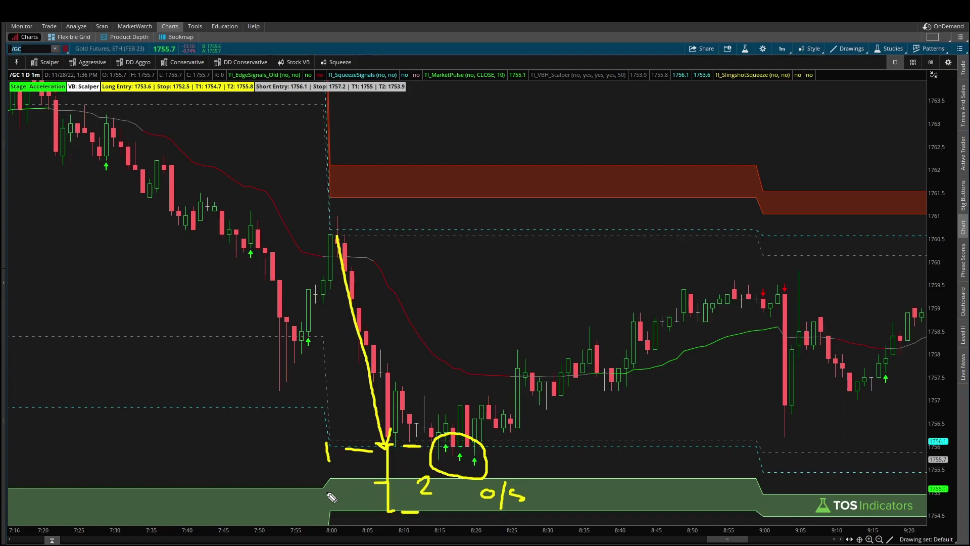
drag(361, 470, 363, 487)
mouse_move(508, 444)
mouse_down()
mouse_move(528, 507)
mouse_move(524, 343)
mouse_move(559, 410)
mouse_move(697, 440)
mouse_move(693, 272)
mouse_move(715, 230)
mouse_move(710, 369)
mouse_move(721, 448)
mouse_move(783, 444)
mouse_move(780, 462)
mouse_move(797, 446)
mouse_move(787, 439)
mouse_move(783, 382)
mouse_move(788, 401)
mouse_up()
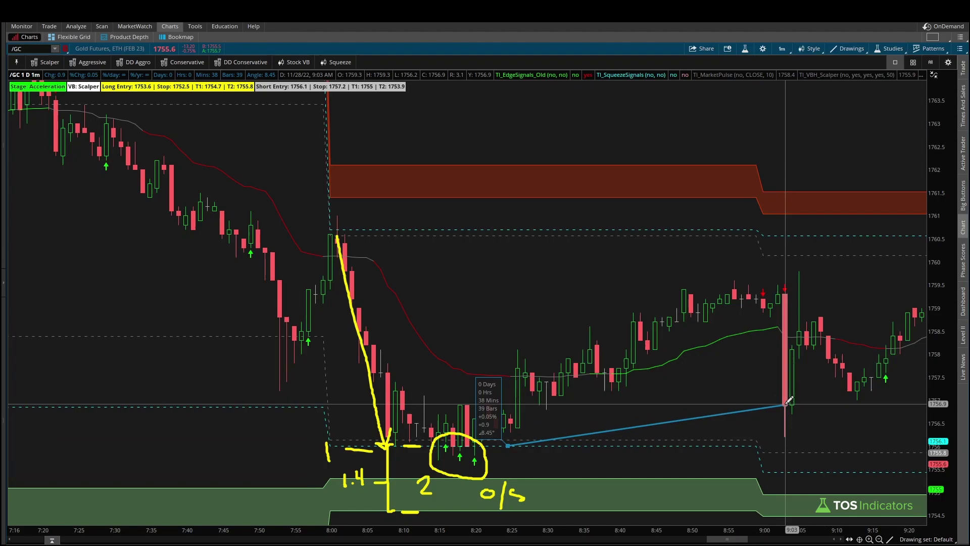
key(Escape)
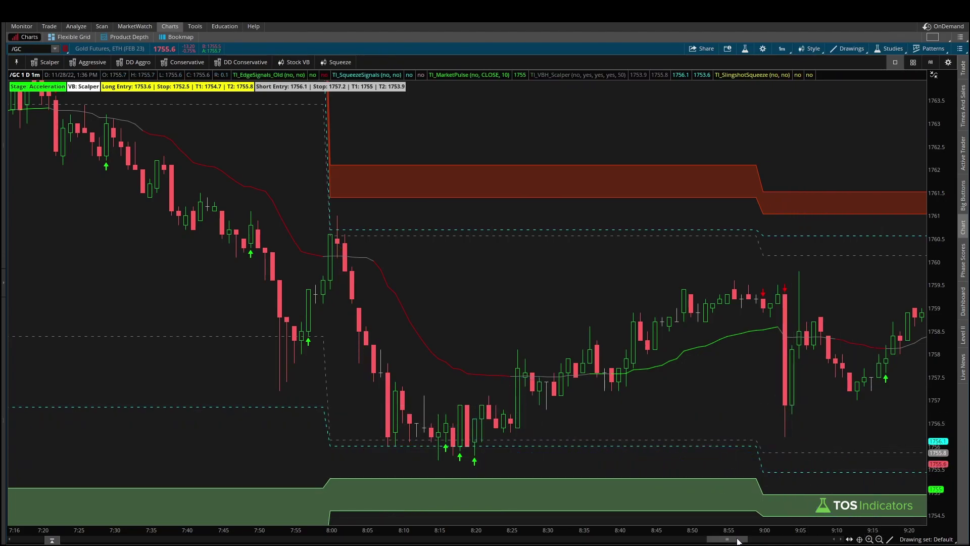
Step: Widen the /GC view to about 7:20 through 11:25 and bracket the VB: Scalper label
click(880, 539)
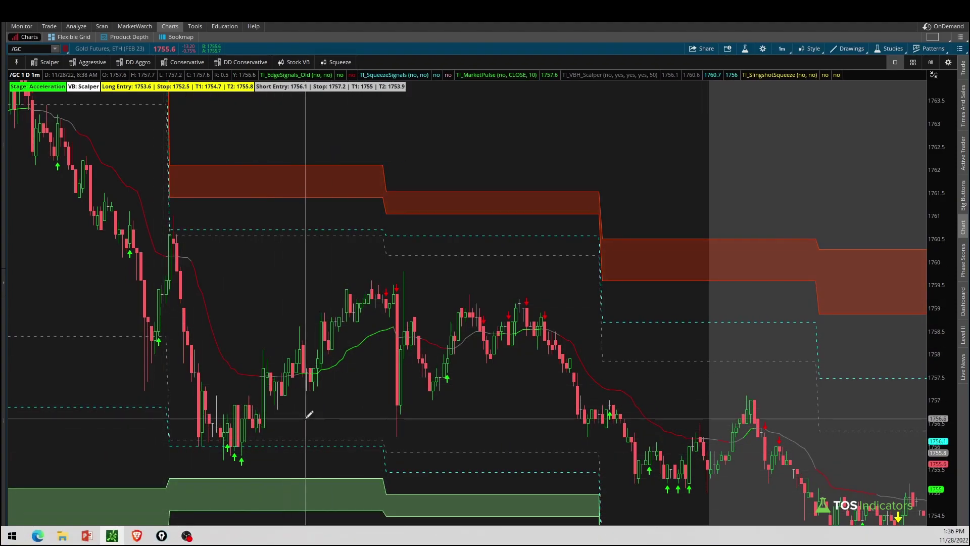
mouse_move(67, 101)
mouse_down()
mouse_move(76, 113)
mouse_move(102, 103)
mouse_up()
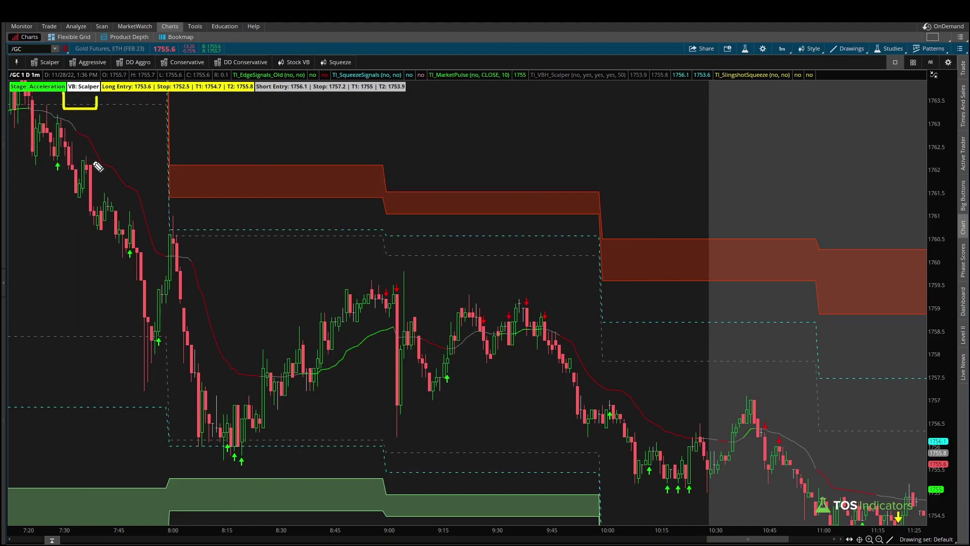
Step: Load SPY on the 180 D : 1h time frame and show its rising channels up to the latest bars
click(789, 51)
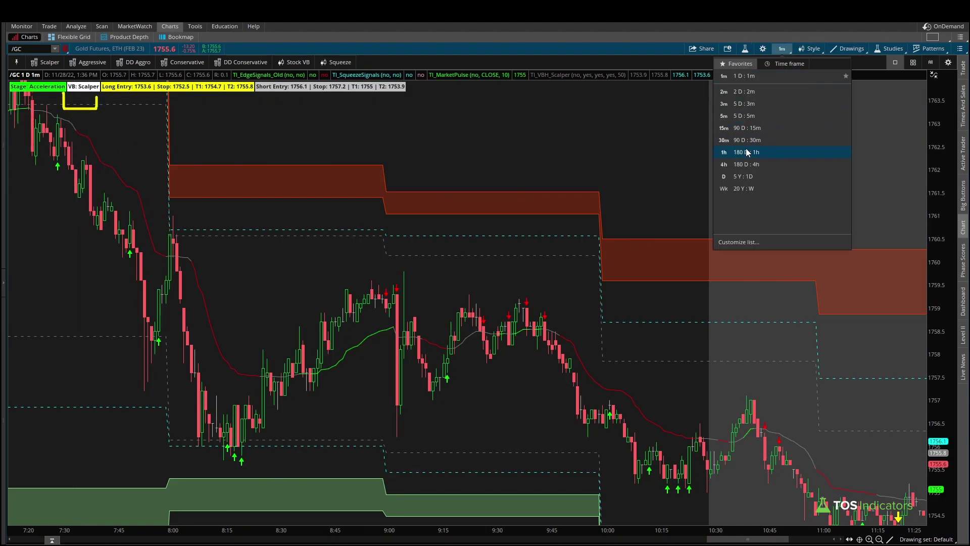
click(748, 153)
click(30, 48)
text(SPY)
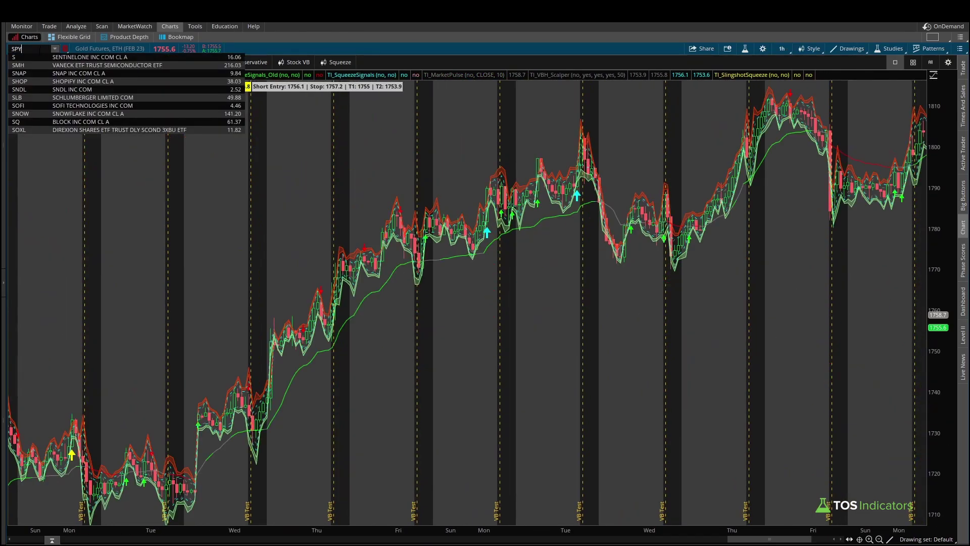
key(Return)
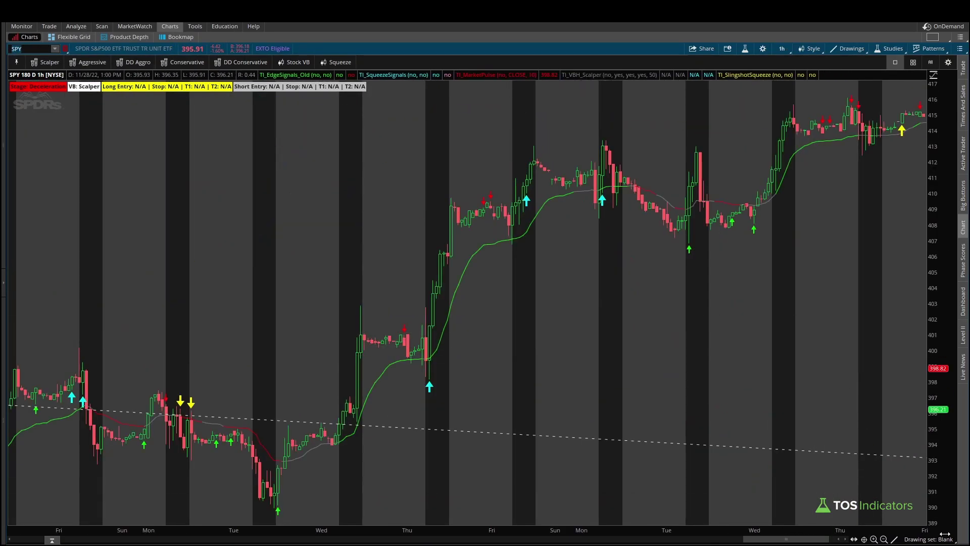
click(884, 540)
click(884, 539)
scroll(891, 380, up, 5)
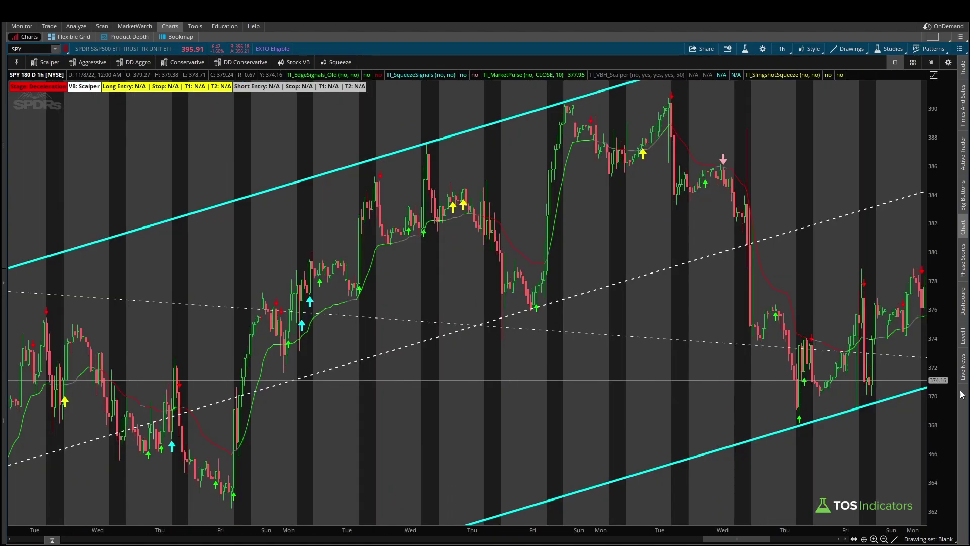
drag(747, 539, 805, 533)
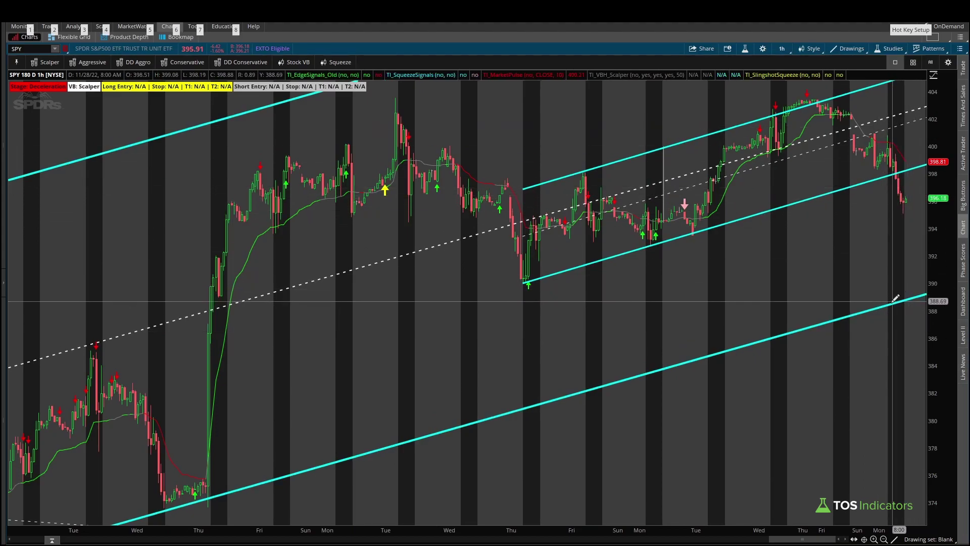
Step: Switch SPY to the 5 D : 5m time frame and show the full five-day range with its rising channel
click(884, 540)
click(884, 539)
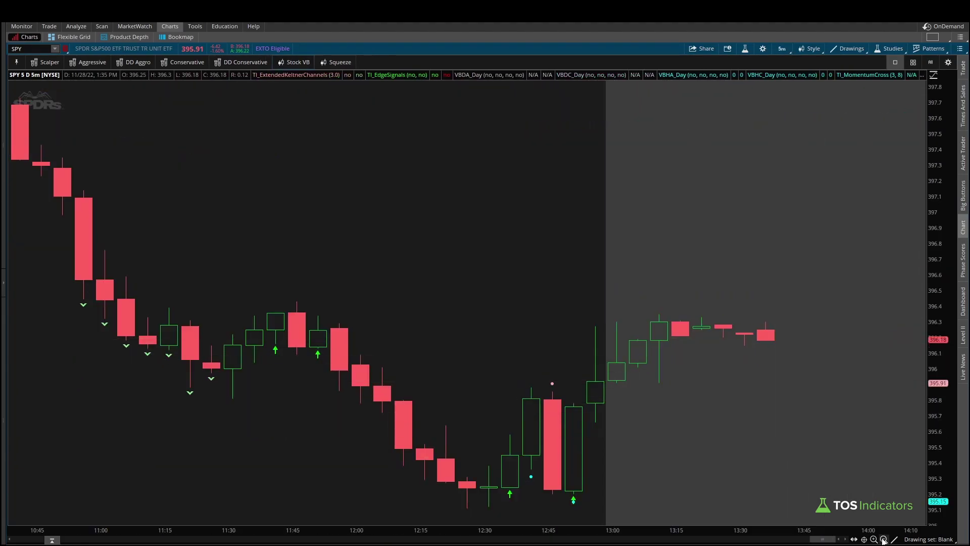
click(885, 540)
click(884, 540)
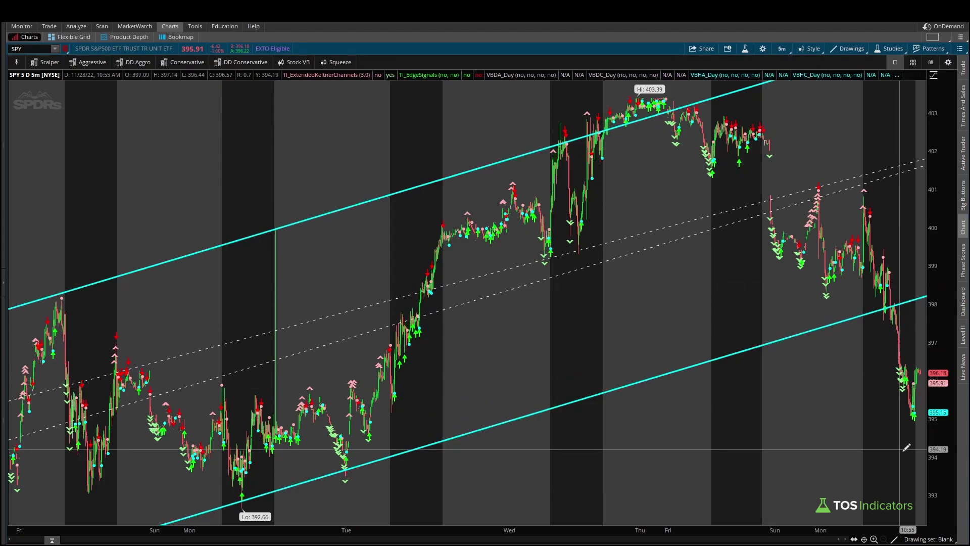
Step: Switch SPY back to the 180 D : 1h time frame
click(778, 49)
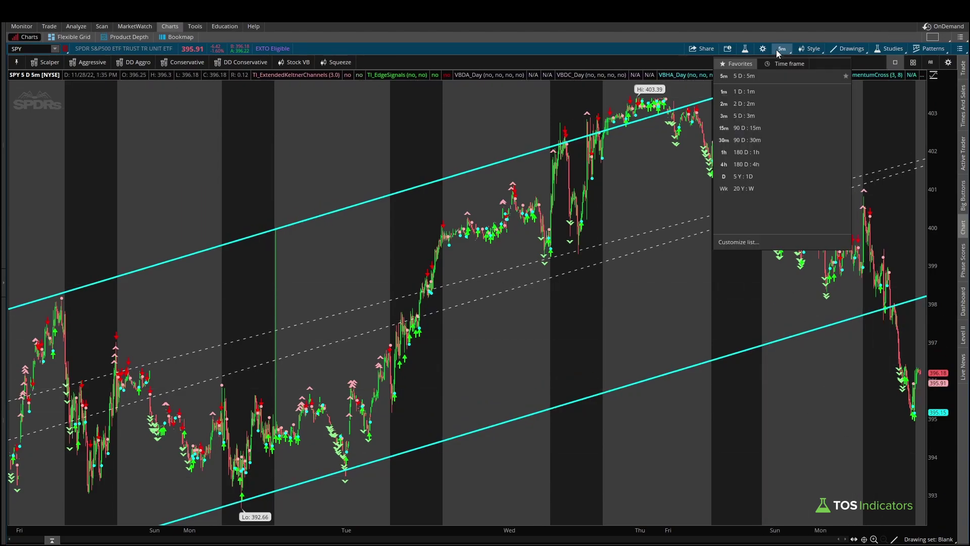
click(746, 152)
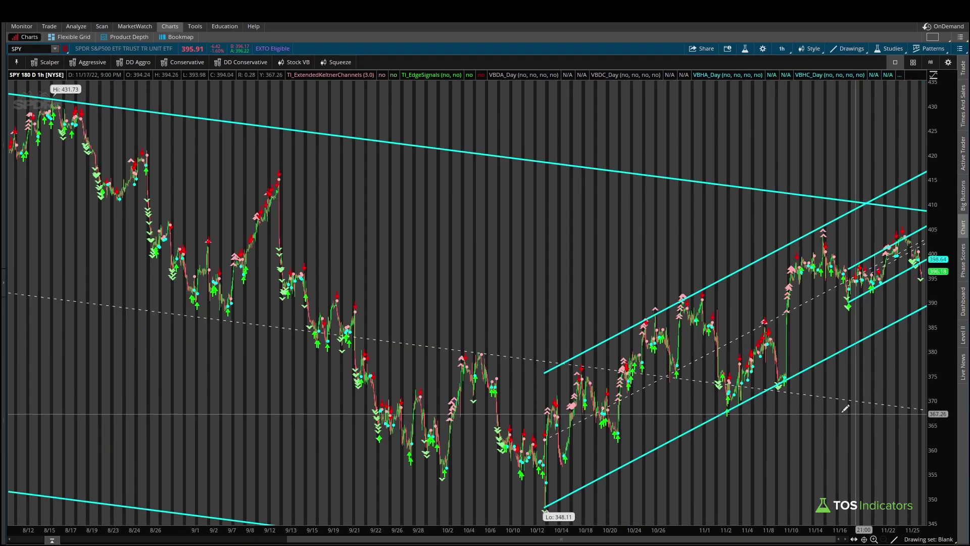